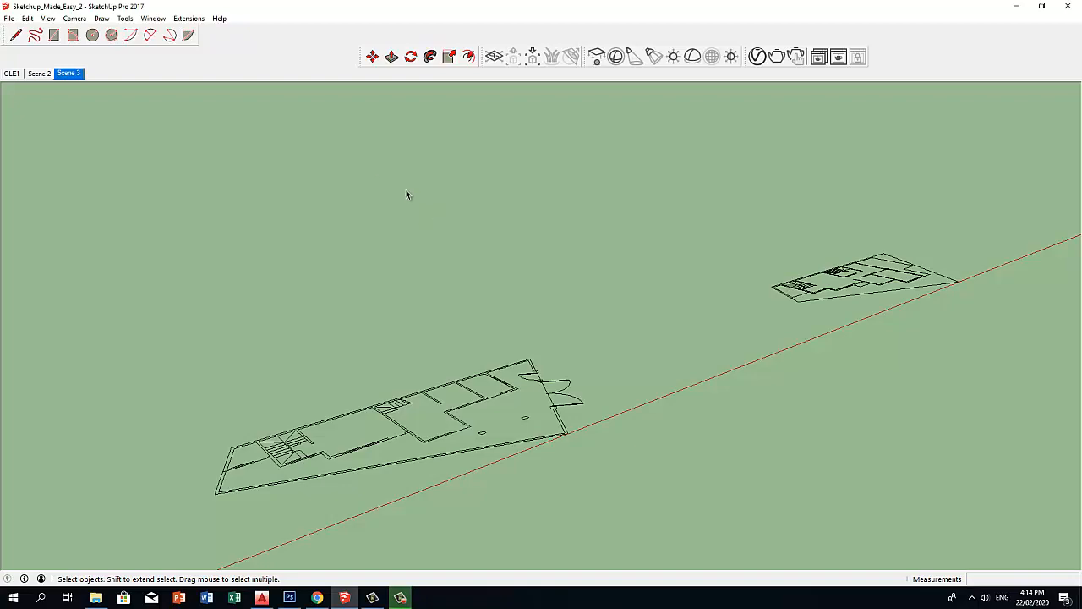
Build the walls of the larger floor plan with the 1001bit tools Vertical wall command.
left_click(184, 21)
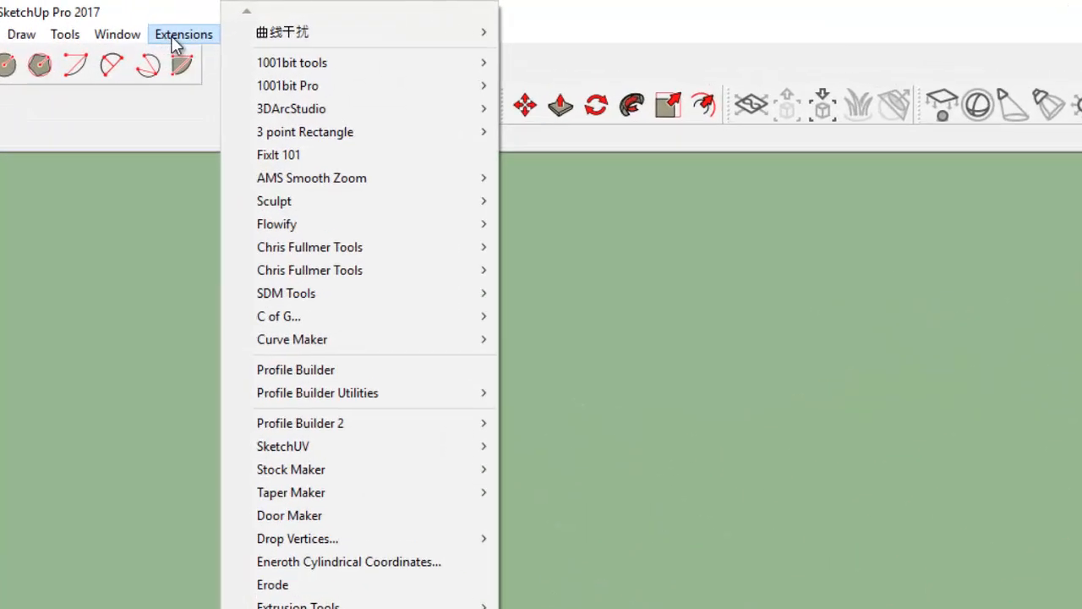
mouse_move(287, 68)
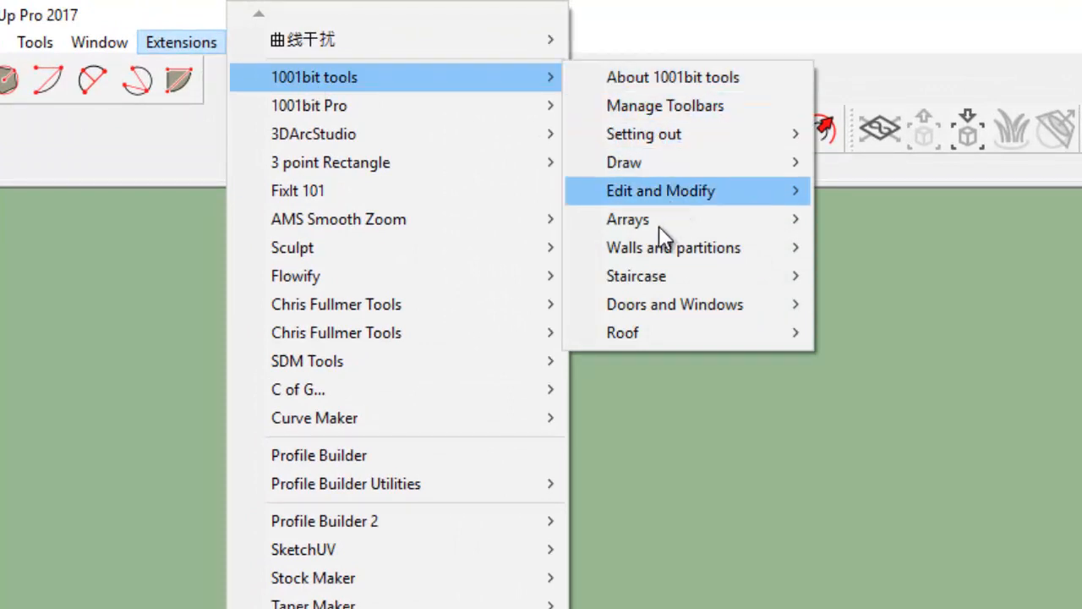
mouse_move(652, 244)
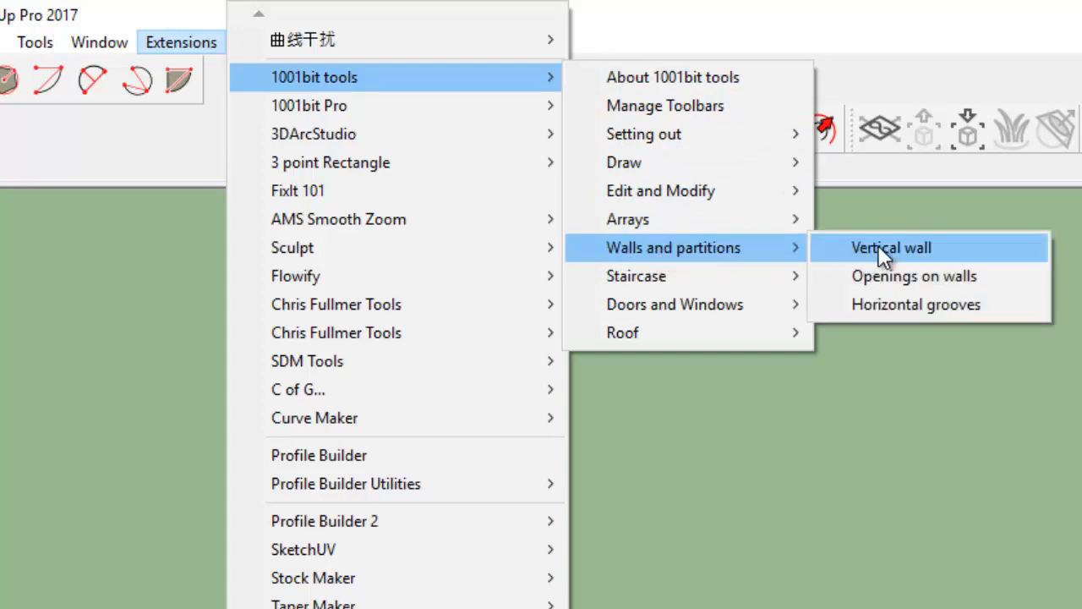
left_click(878, 245)
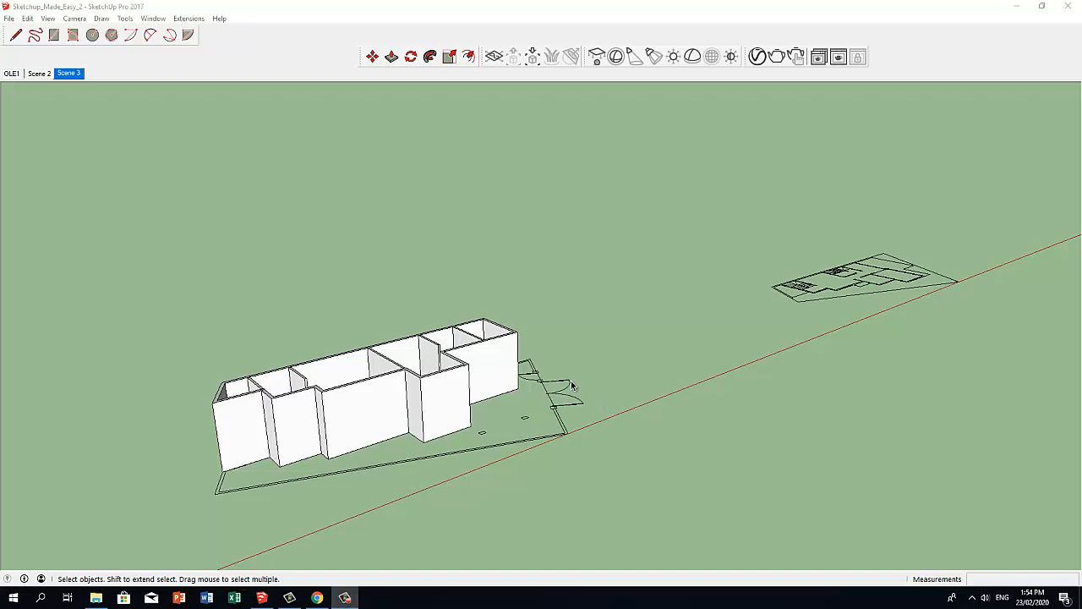
Merge the walls of the larger floor plan into one solid with the Union solid tool.
left_click(428, 348)
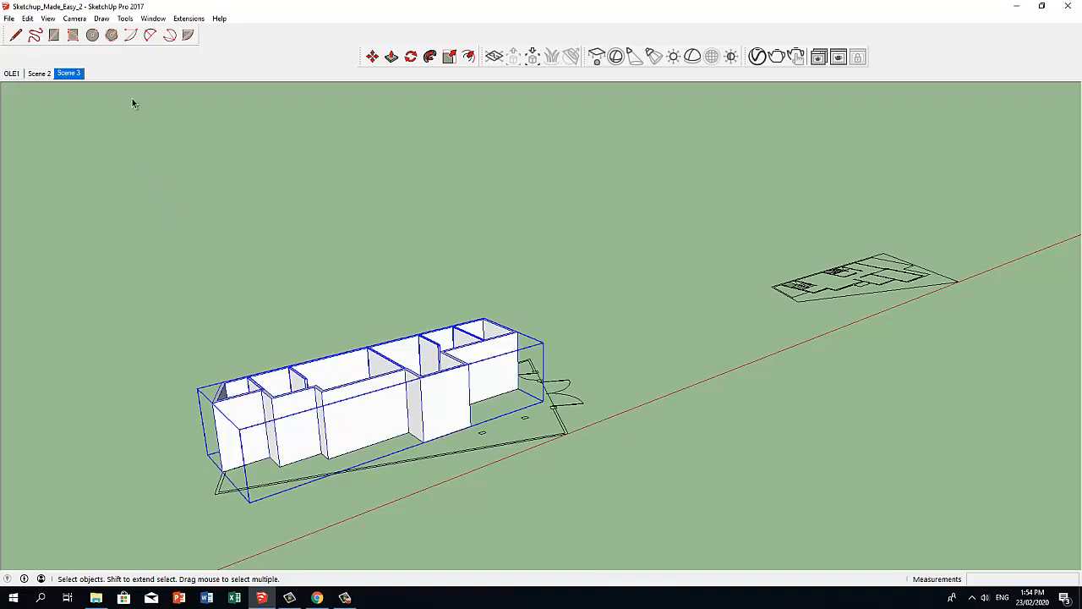
left_click(125, 19)
mouse_move(160, 155)
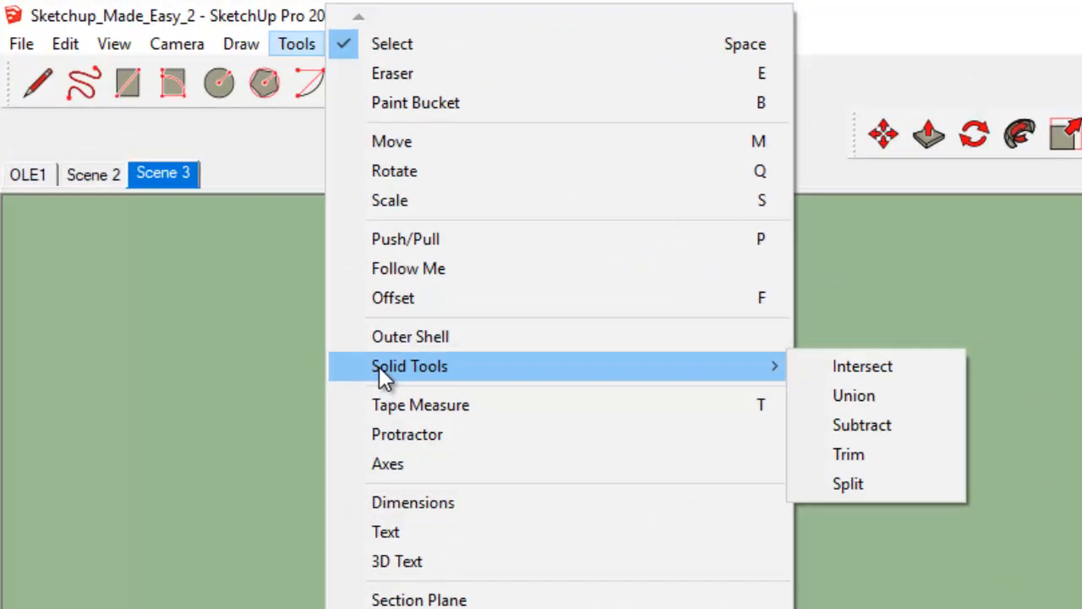
left_click(864, 398)
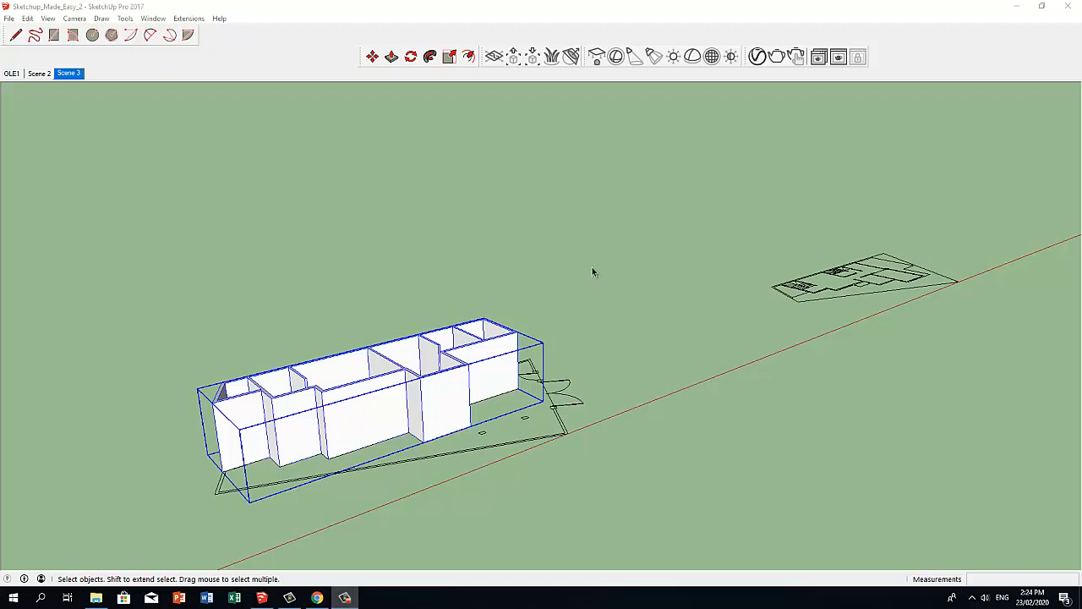
left_click(371, 403)
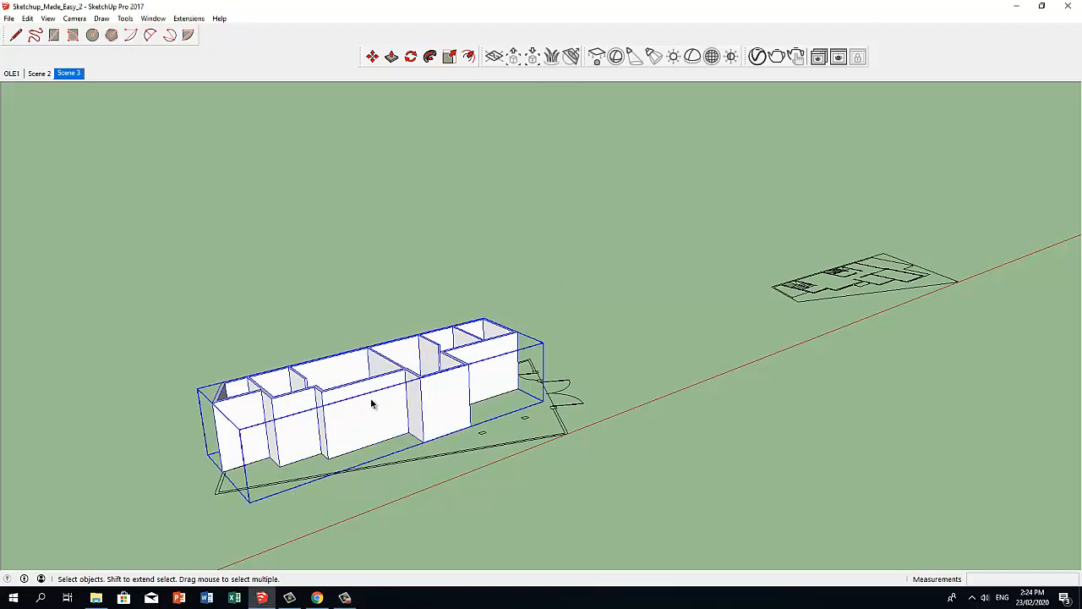
middle_click_drag(355, 331, 358, 290)
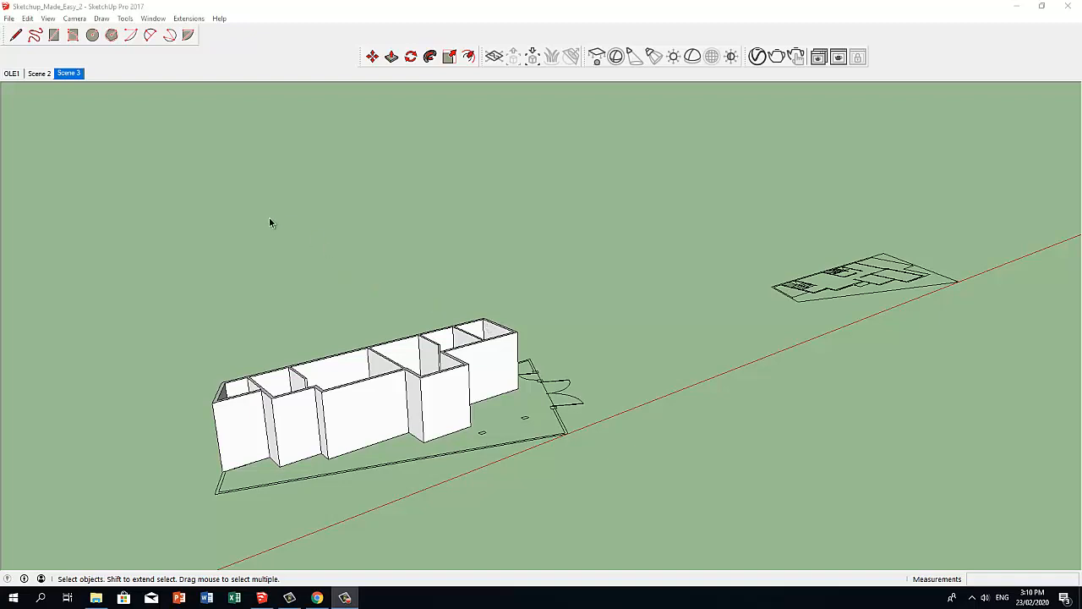
Draw a rectangle across the top of the walls, starting at the far wall corner, and make it a group.
left_click(54, 35)
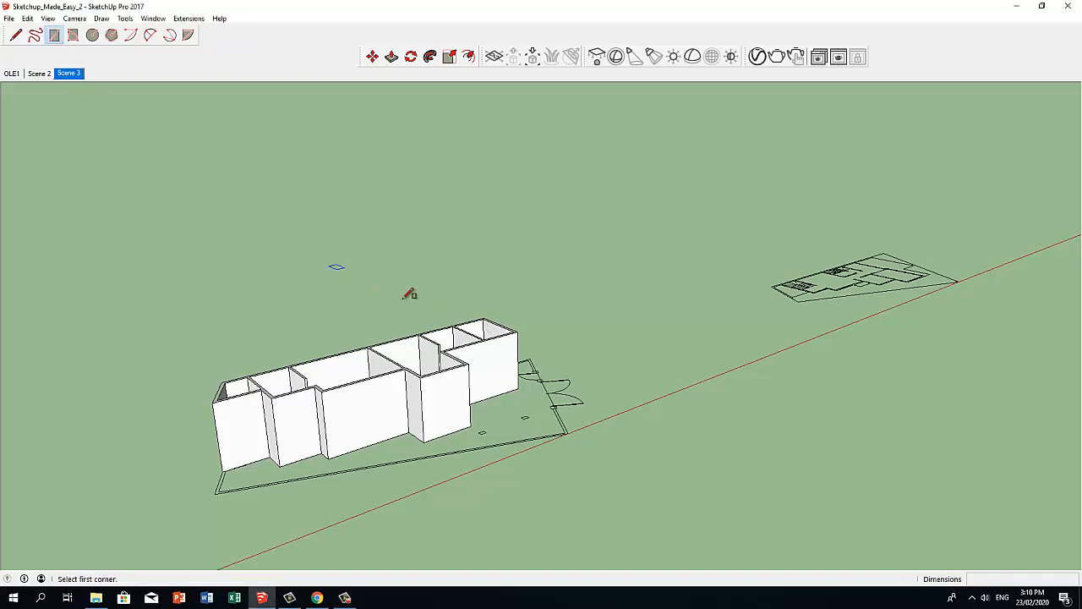
left_click(488, 317)
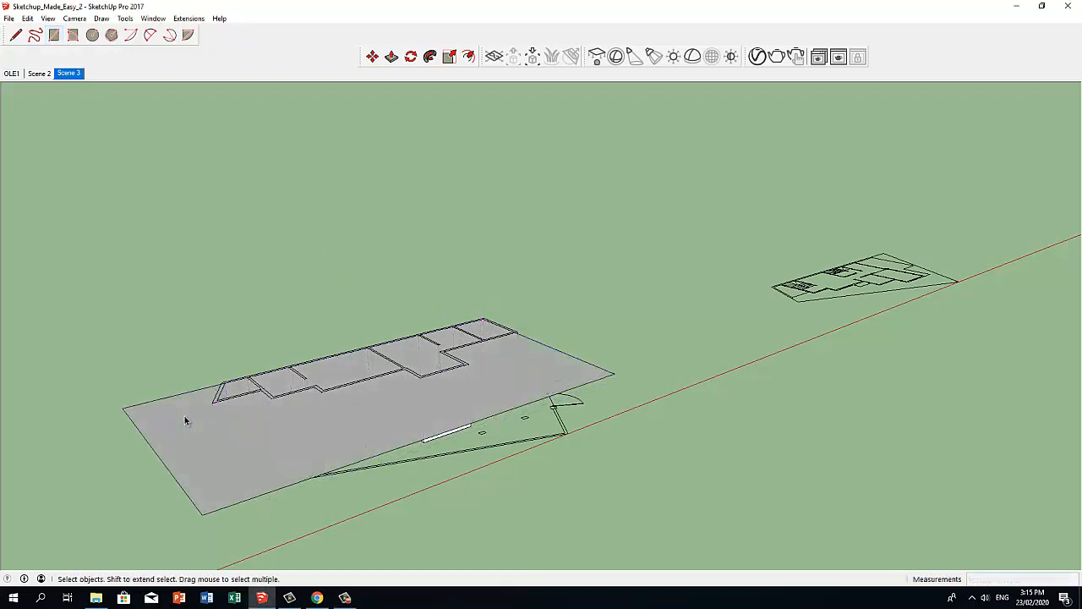
left_click(28, 18)
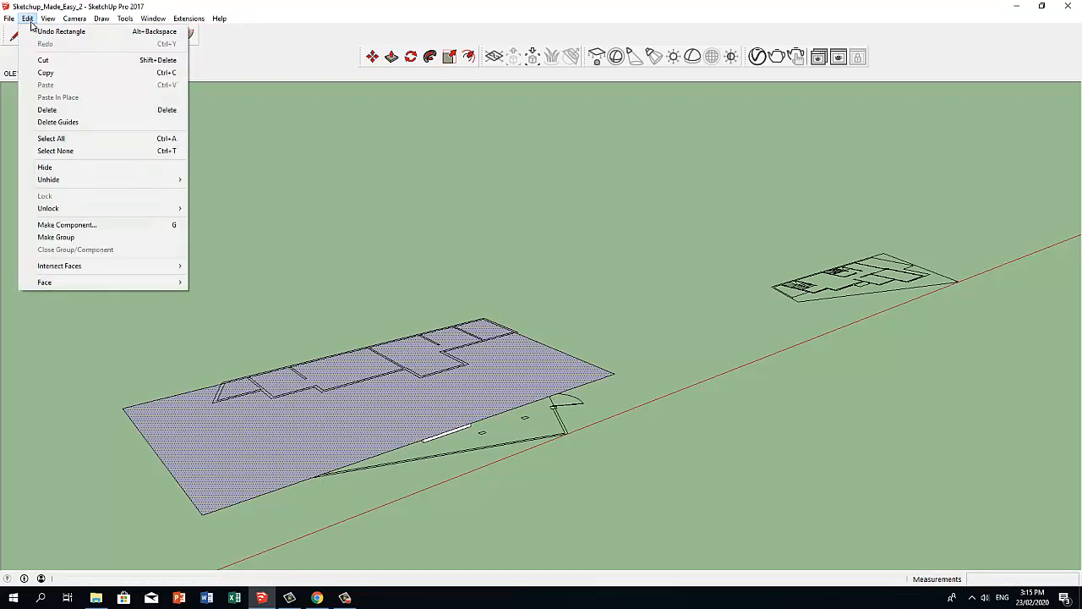
left_click(50, 240)
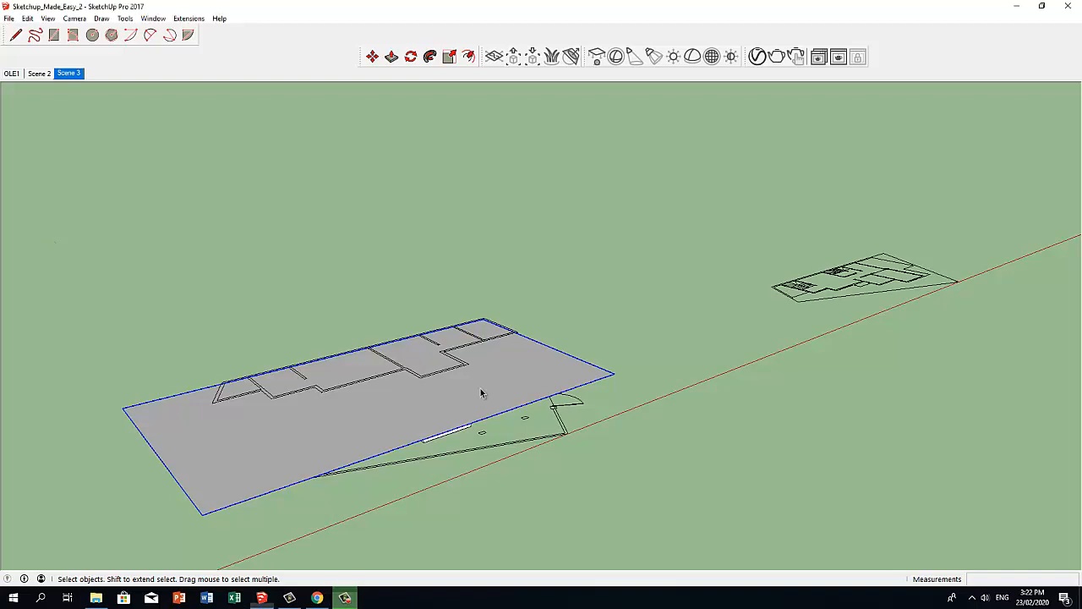
Edit the rectangle group and push/pull its face by 0.35 m to form the top slab.
double_click(480, 392)
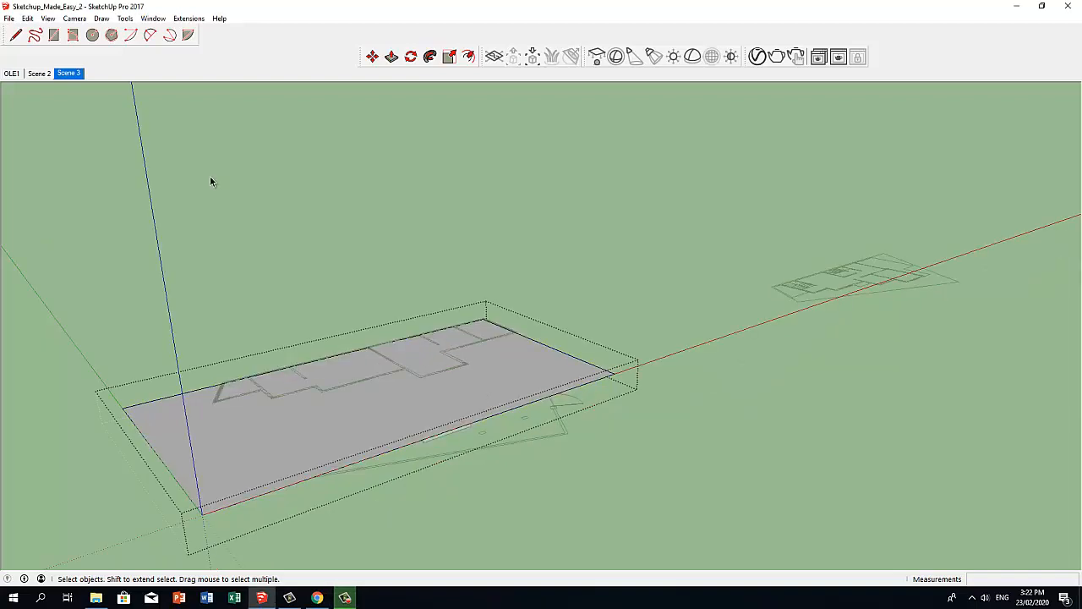
left_click(126, 19)
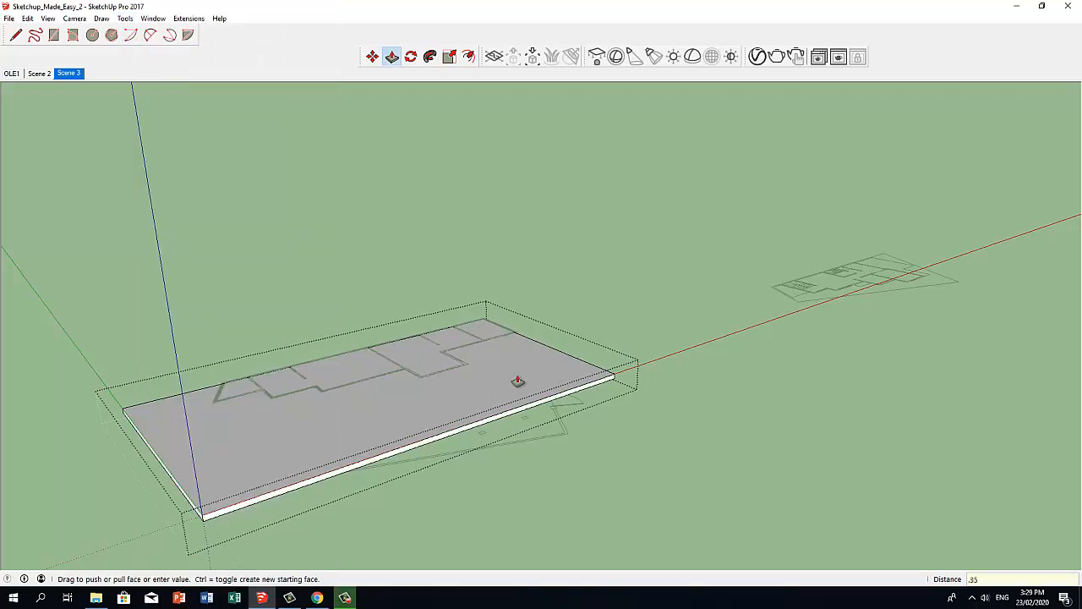
key("Return")
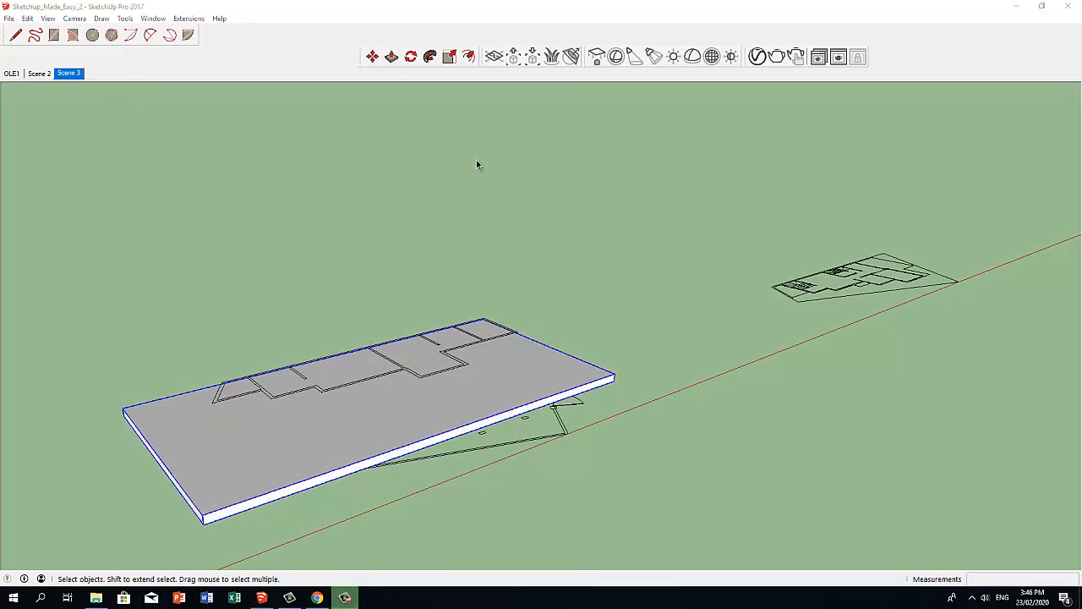
Trim the top slab against the walls with the Trim solid tool.
left_click(557, 318)
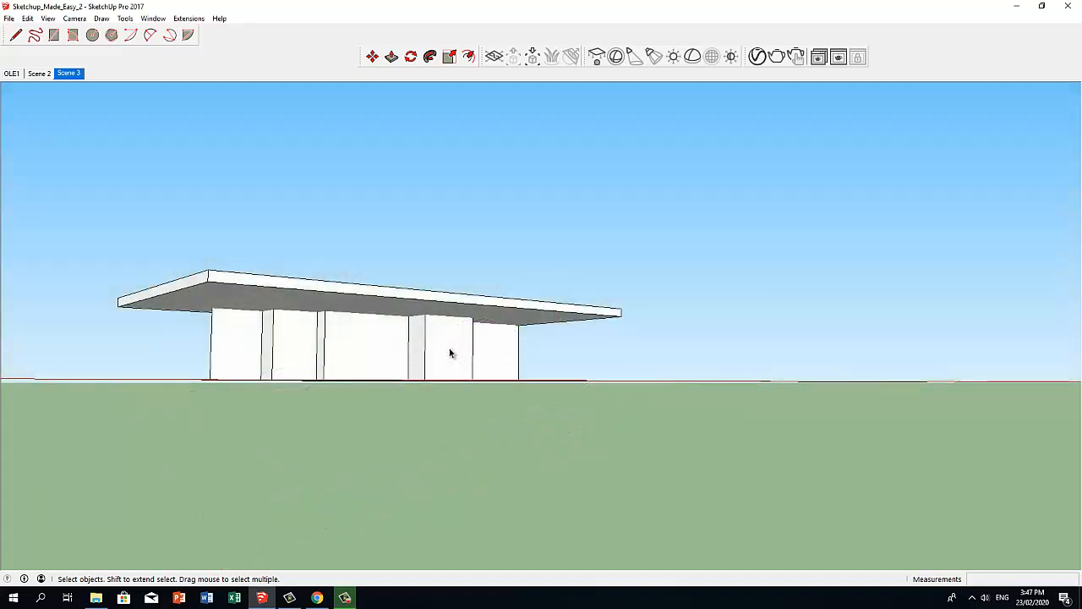
left_click(450, 354)
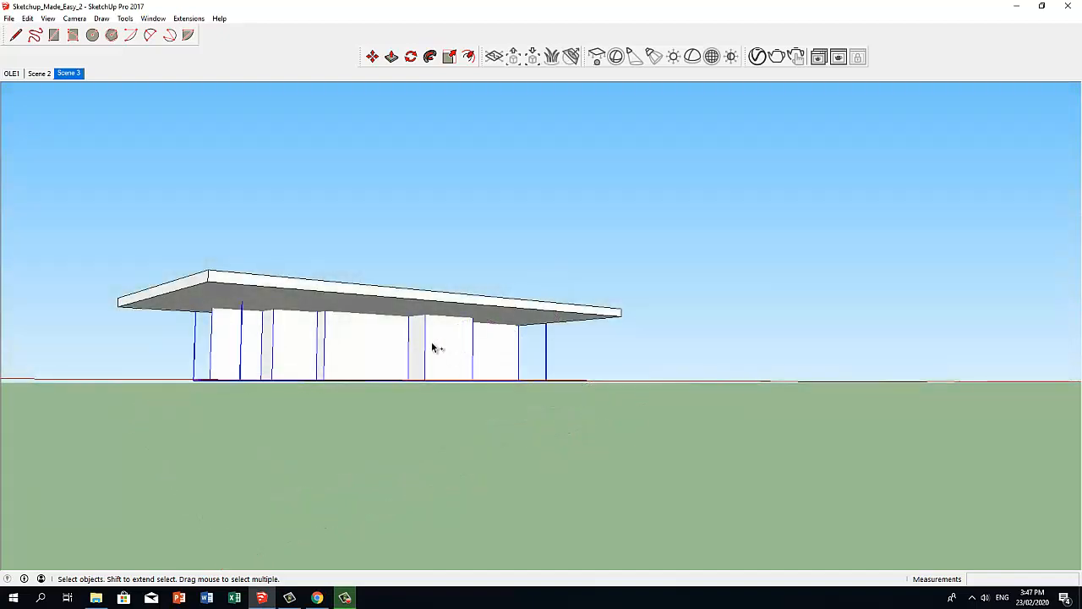
left_click(310, 300)
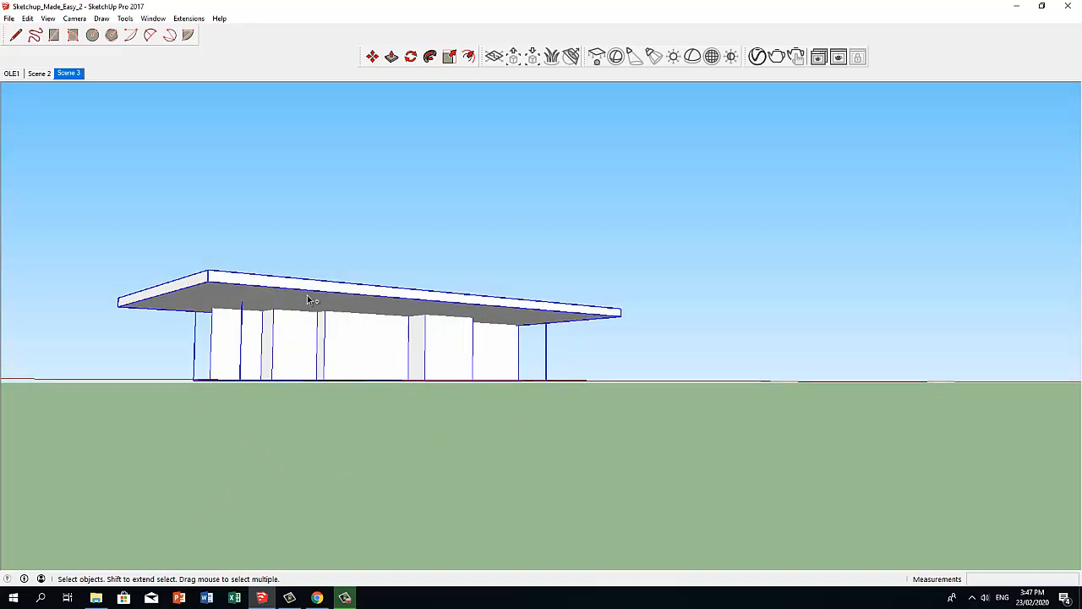
left_click(125, 18)
mouse_move(305, 154)
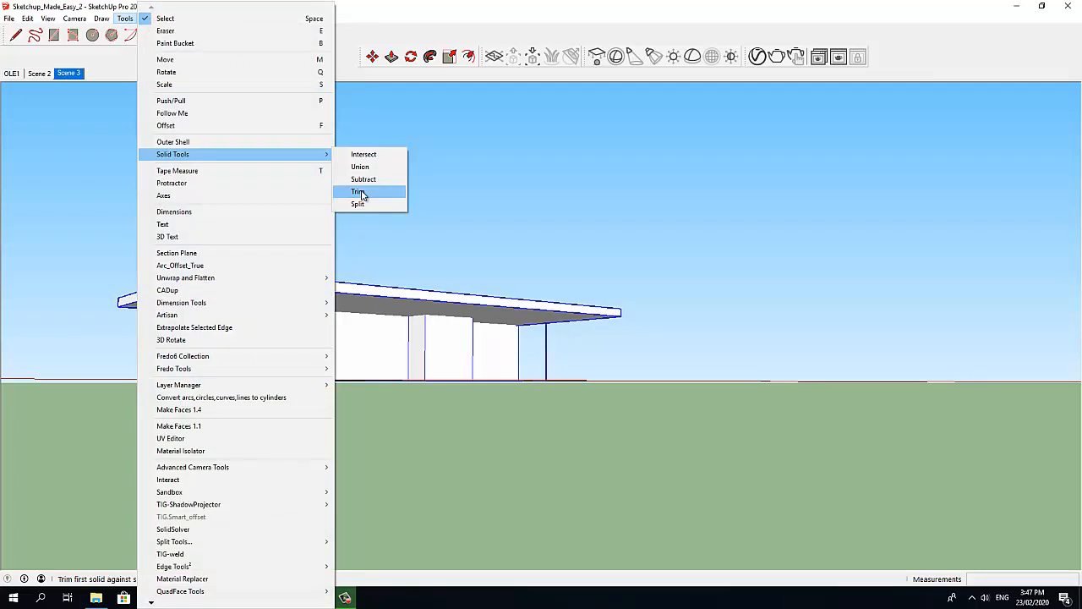
left_click(361, 193)
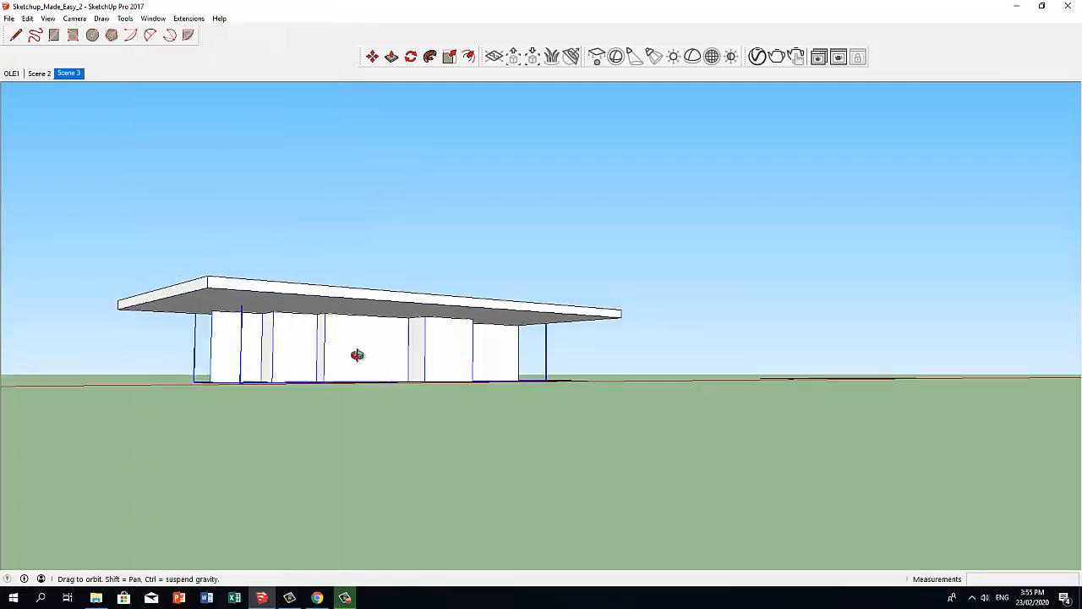
Edit the top slab group and delete the part that extends outside the walls.
middle_click_drag(357, 355, 427, 449)
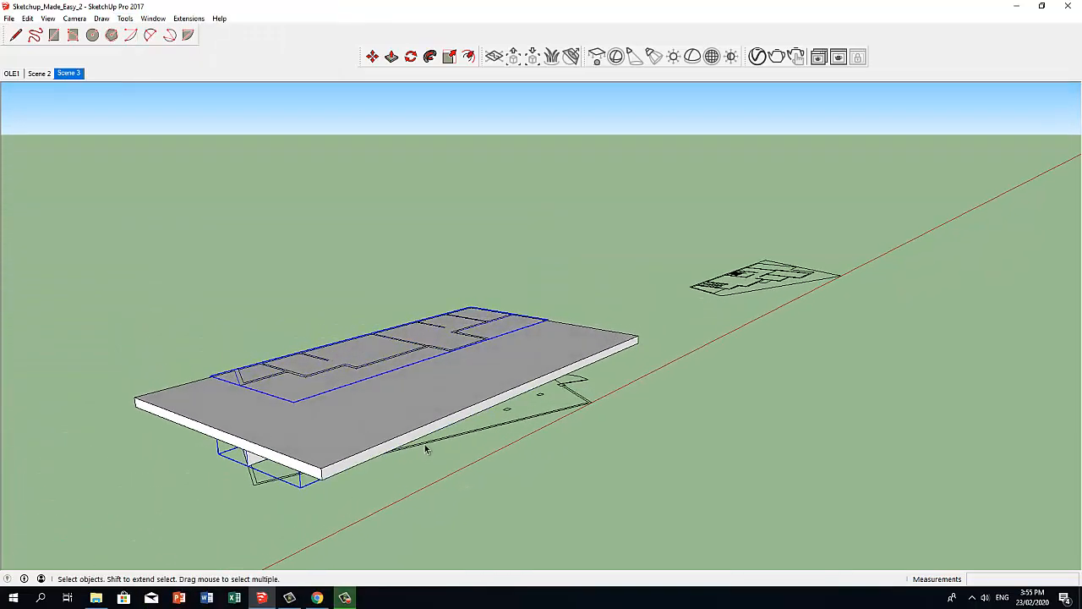
left_click(430, 451)
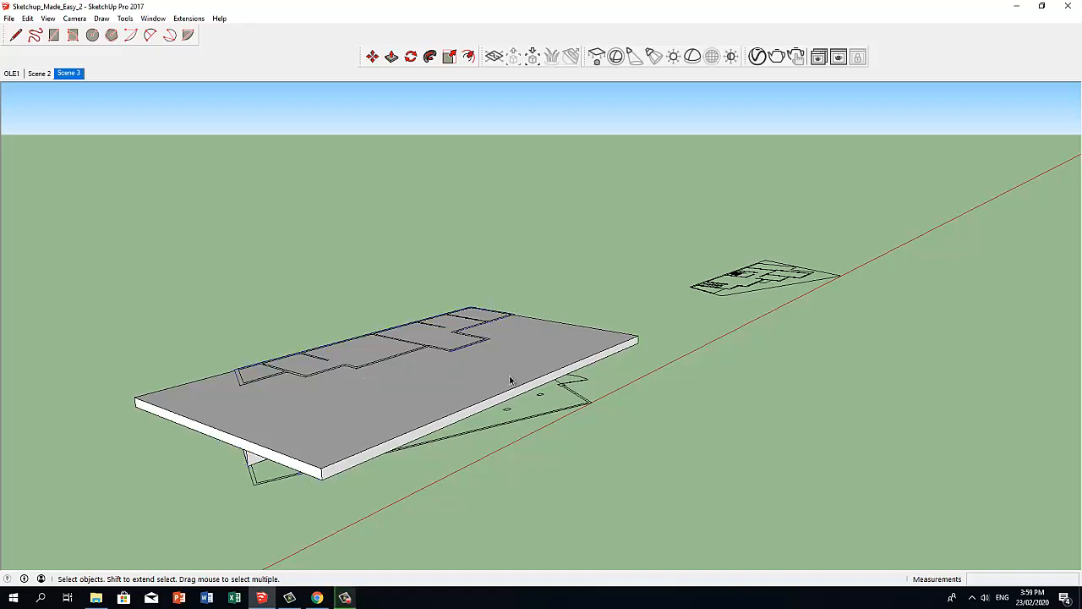
double_click(510, 381)
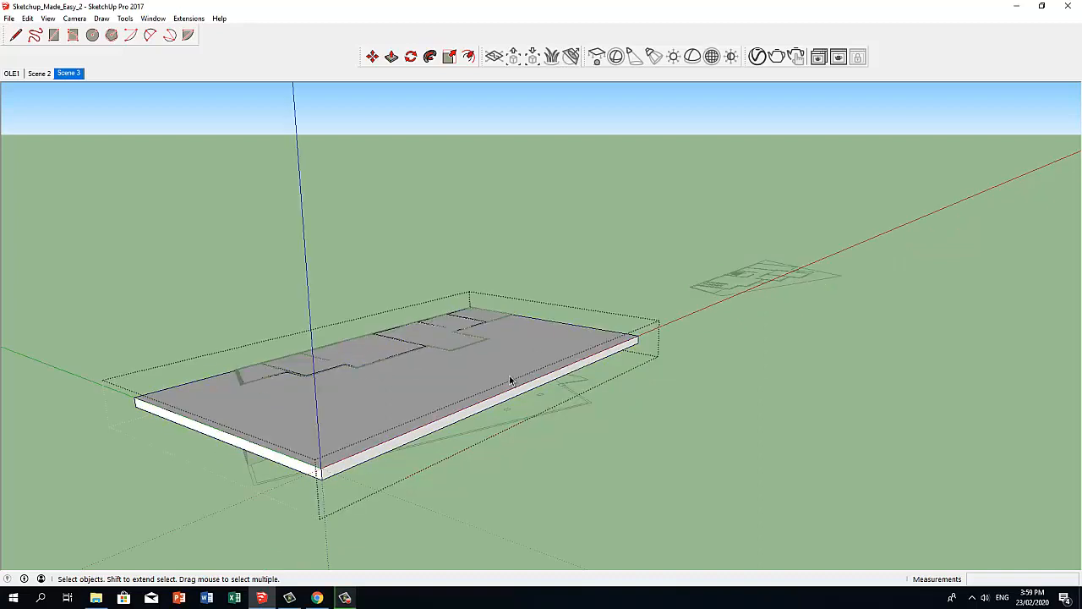
double_click(411, 395)
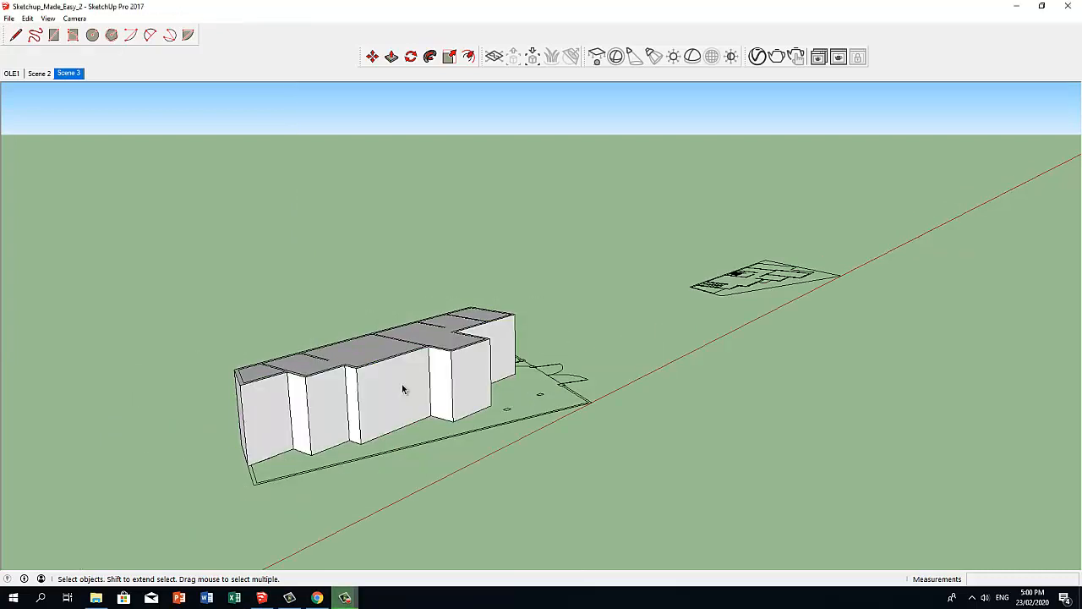
Hide the walls to inspect the trimmed top slab, and undo the hiding.
left_click(403, 388)
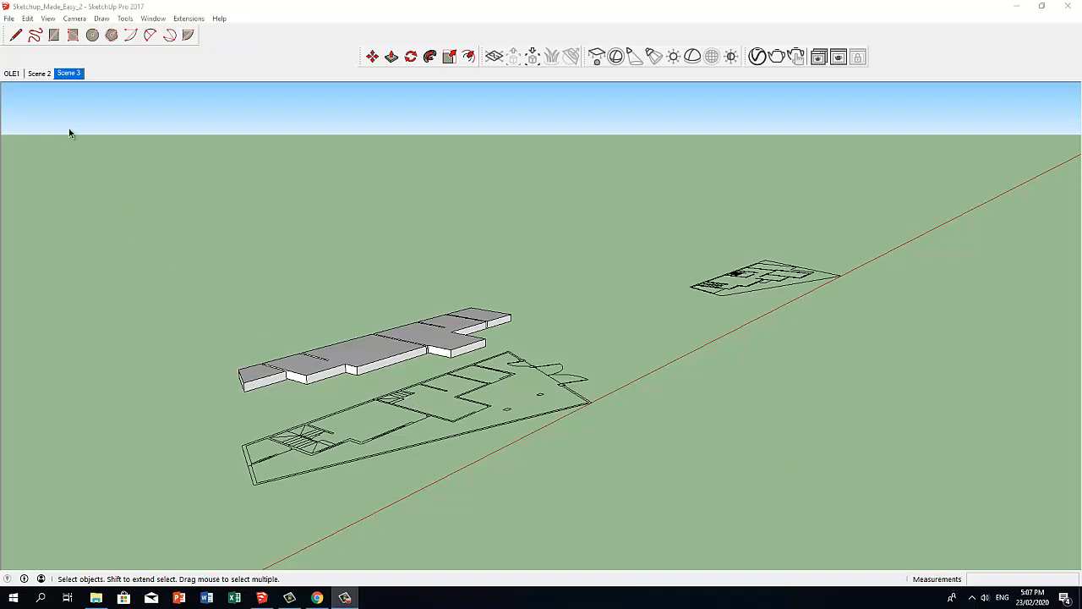
left_click(28, 18)
left_click(50, 31)
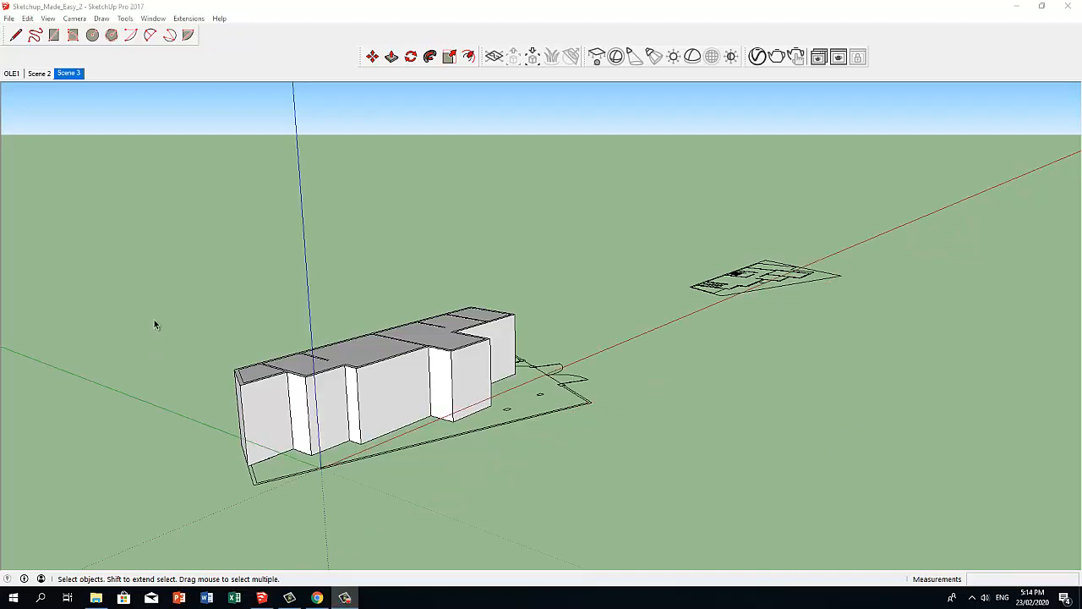
Draw a rectangle at the base of the walls from the site outline's corner and push/pull it into a floor slab.
left_click(54, 34)
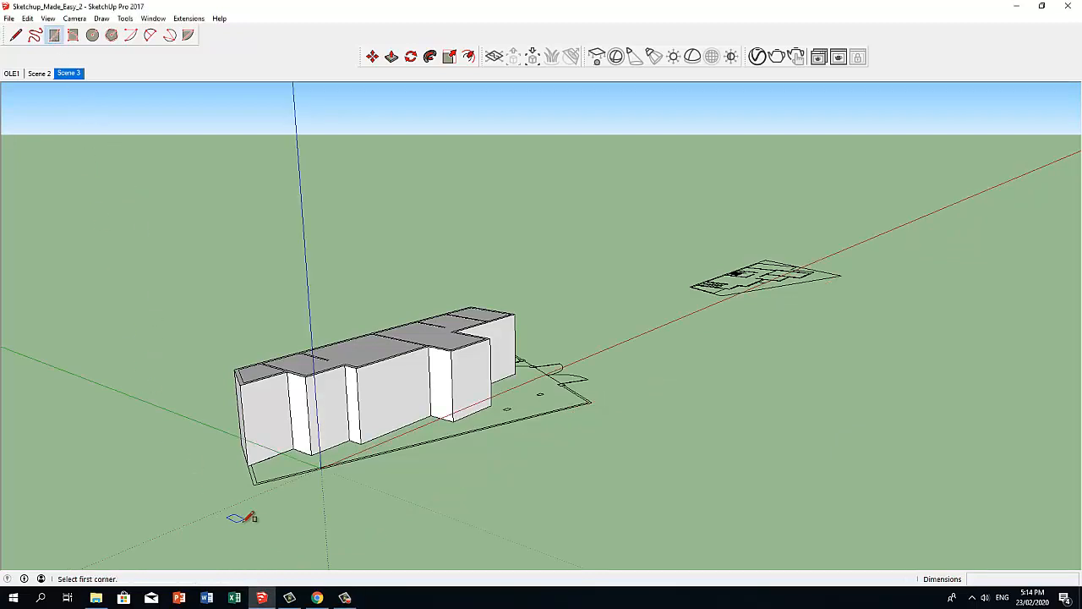
left_click(253, 484)
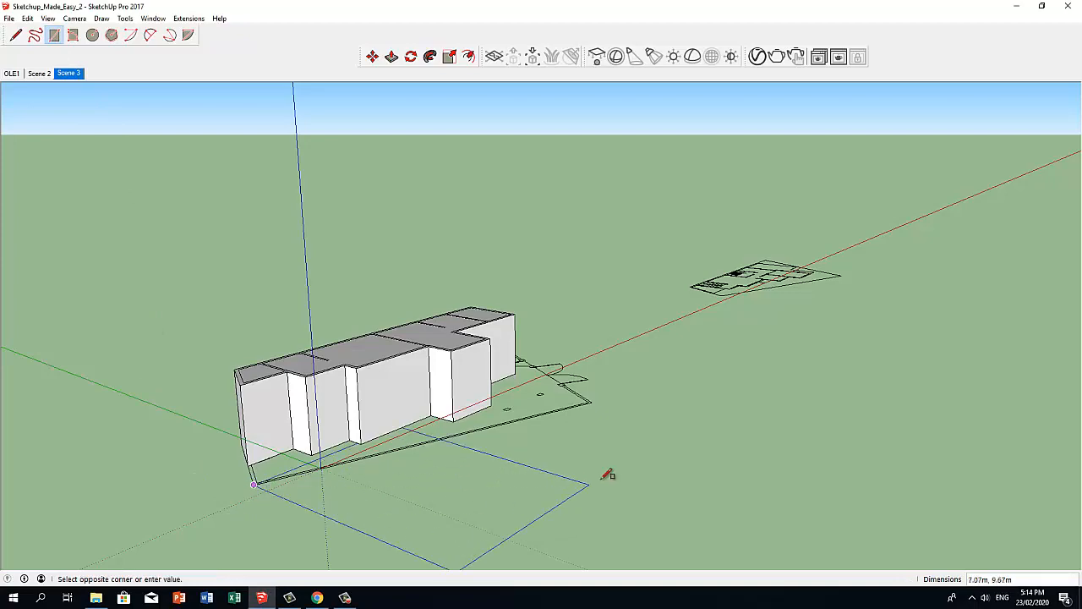
left_click(678, 380)
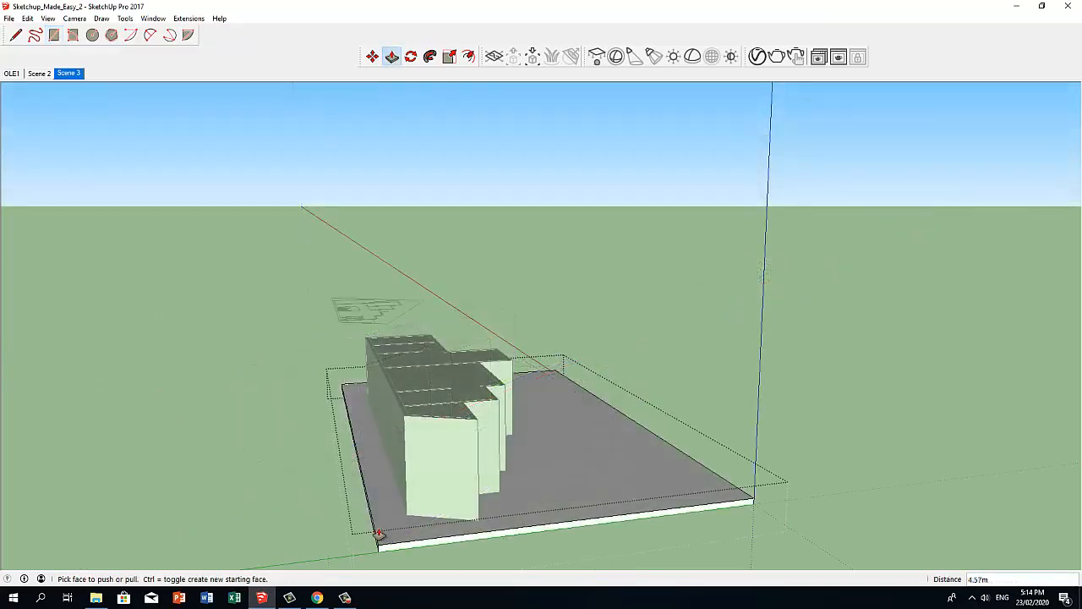
Trim the floor slab against the walls and delete its part outside the walls.
middle_click_drag(378, 534, 514, 515)
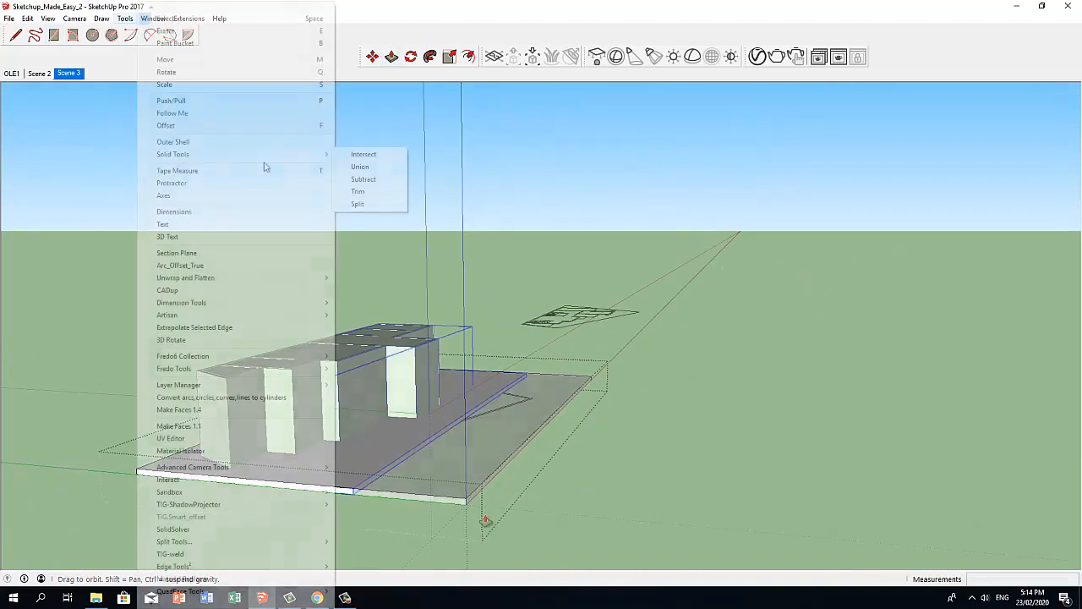
left_click(358, 192)
left_click(503, 272)
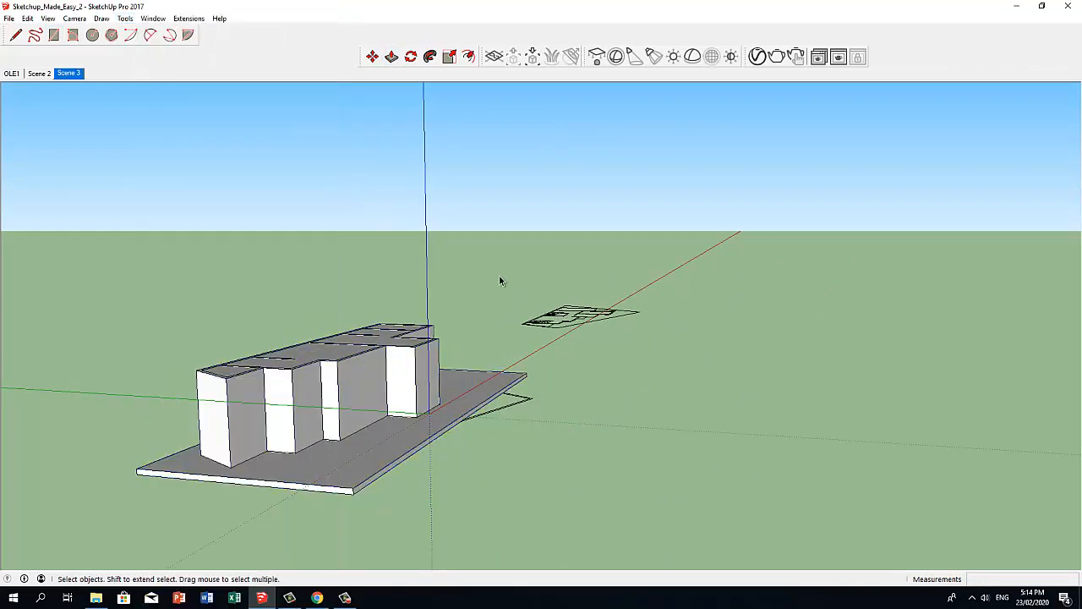
double_click(372, 455)
left_click(372, 455)
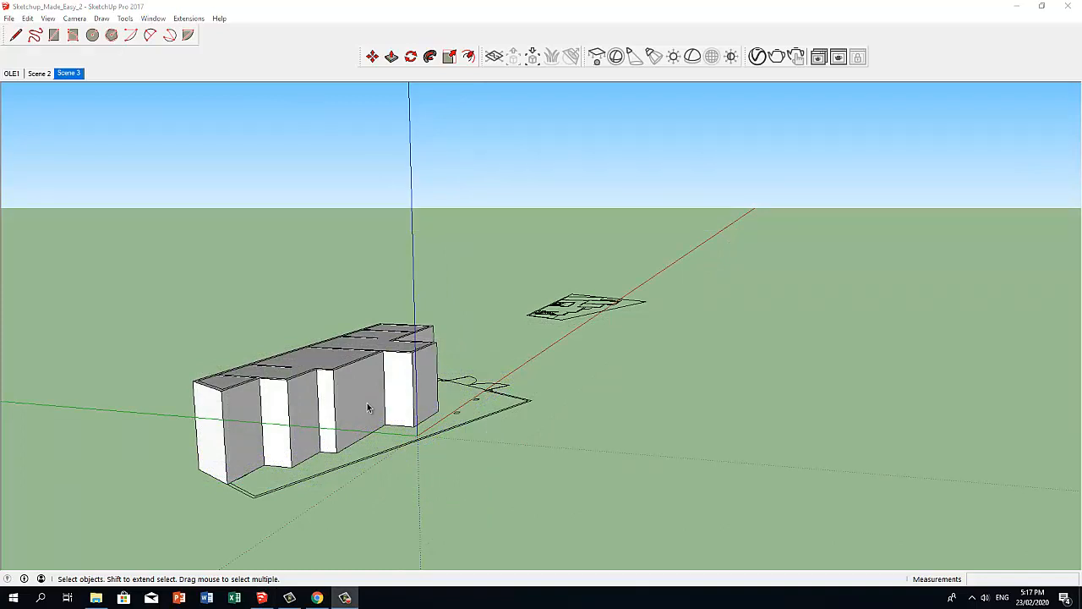
Open the wall group of the larger floor plan for editing.
left_click(368, 406)
right_click(368, 407)
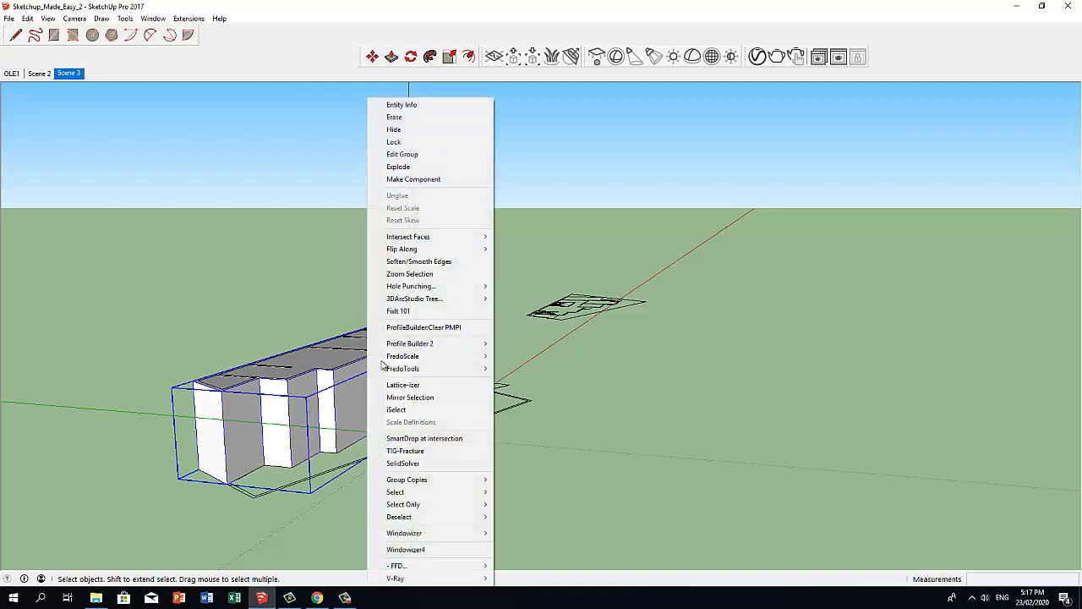
left_click(399, 155)
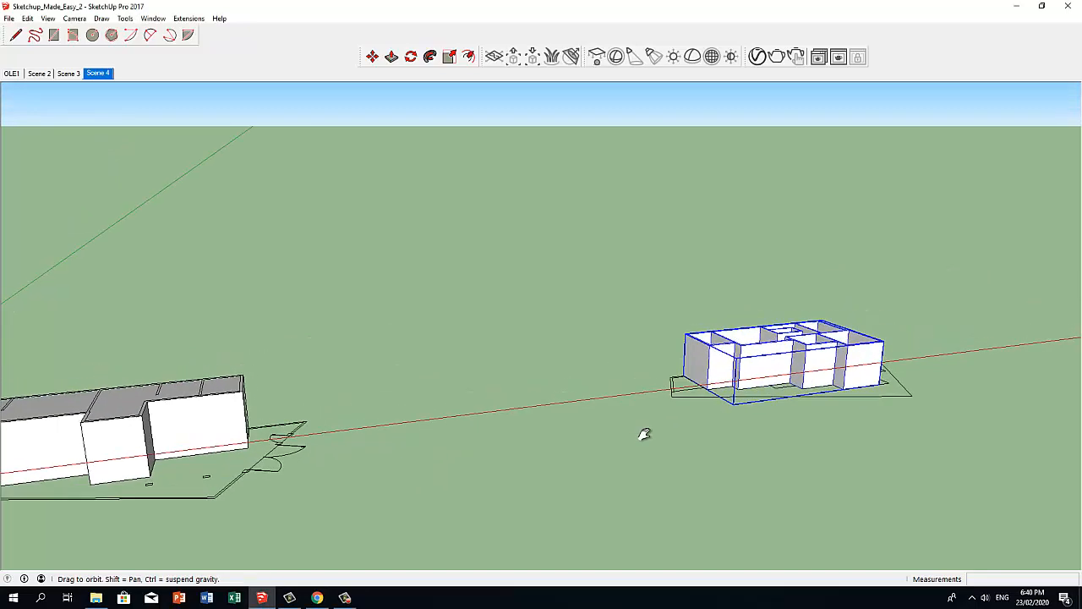
Copy the wall group of the upper floor plan and place it on top of the ground-floor walls.
middle_click_drag(642, 434, 786, 395)
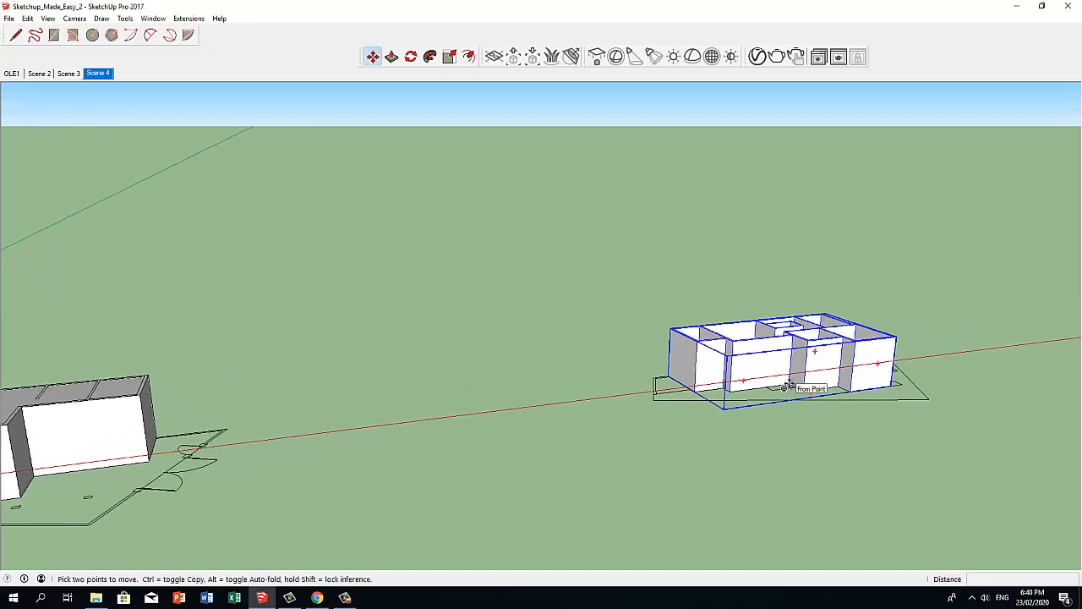
left_click(744, 385)
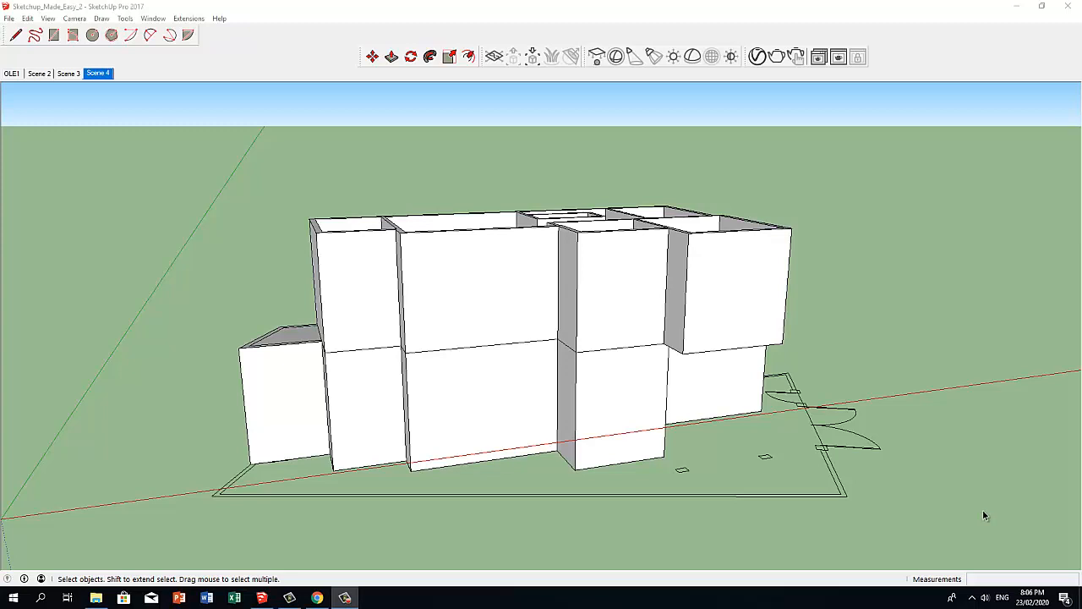
Draw a horizontal rectangle of about 9.83 by 14.09 m beside the building from the upper walls' lower outer corner, and group it.
key("r")
left_click(782, 343)
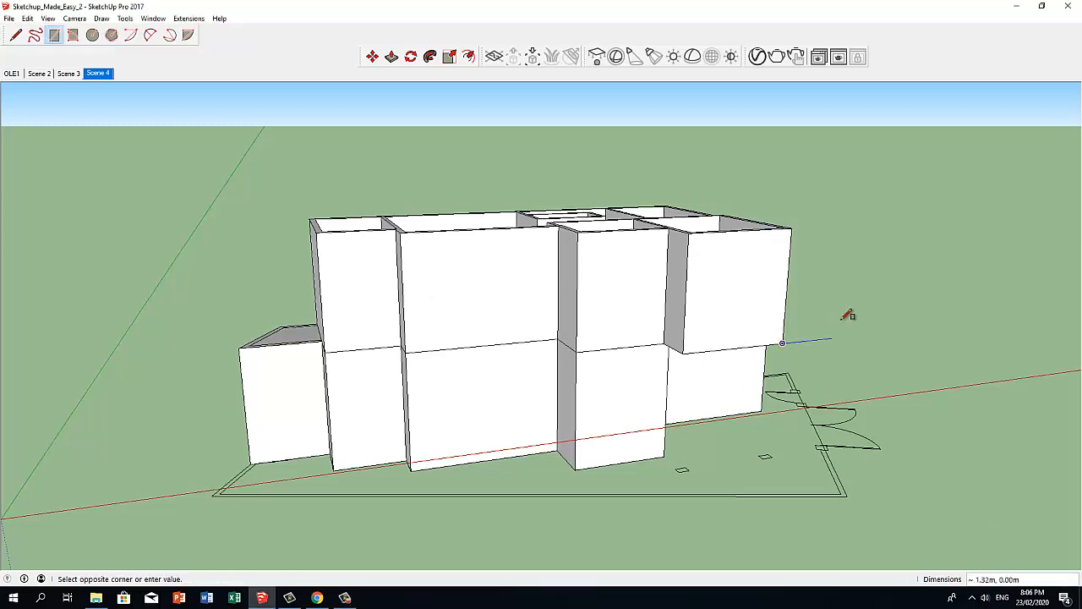
middle_click_drag(874, 282, 787, 248)
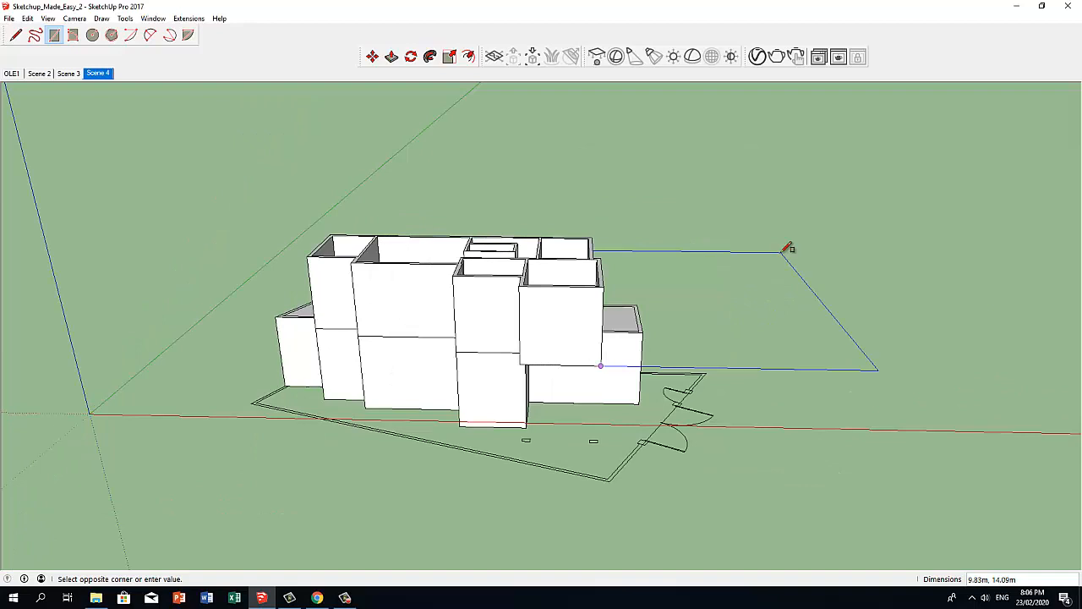
left_click(788, 247)
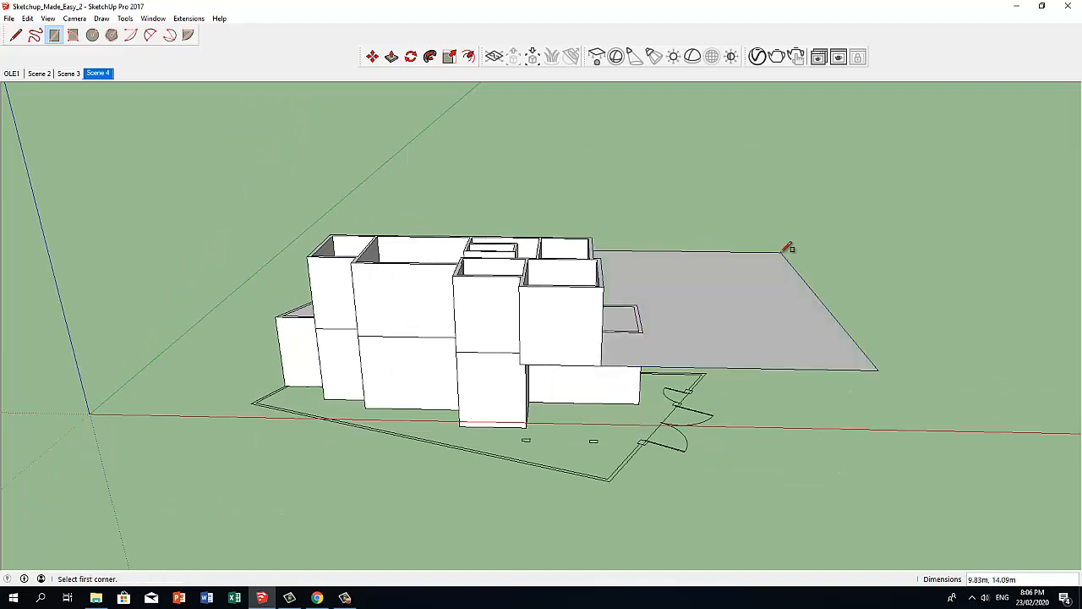
key("space")
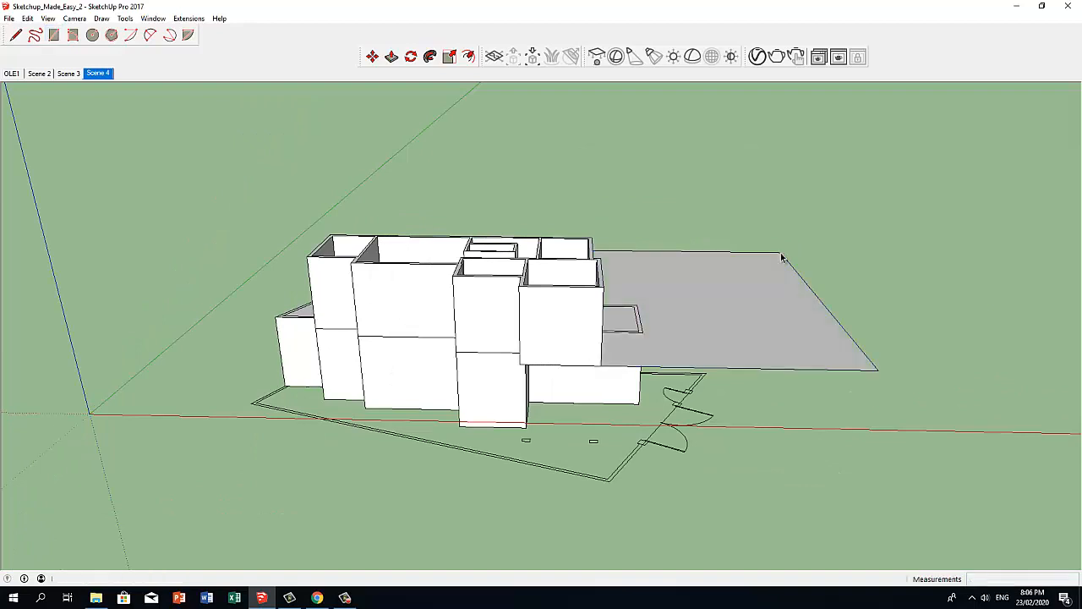
double_click(746, 310)
key("ctrl+g")
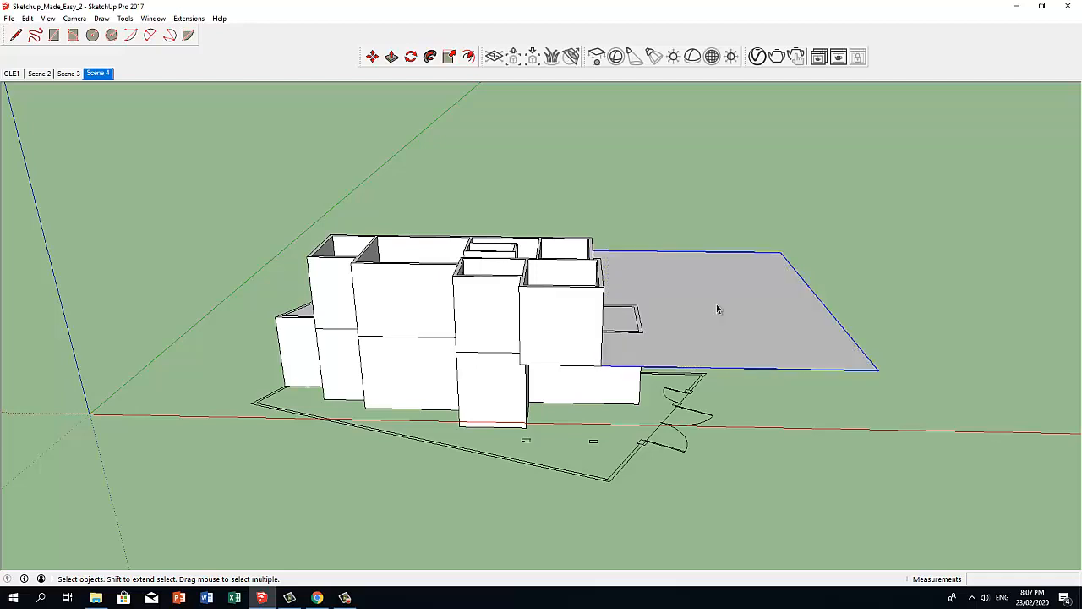
Push/pull the rectangle inside its group 3 m up to the top of the upper walls.
double_click(717, 310)
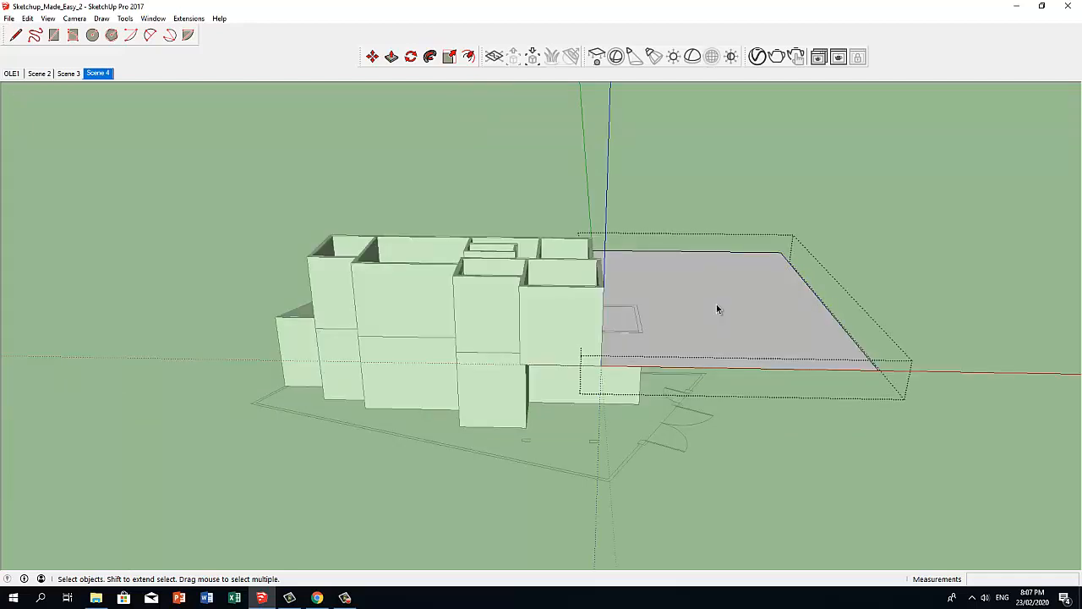
key("p")
left_click_drag(717, 309, 546, 295)
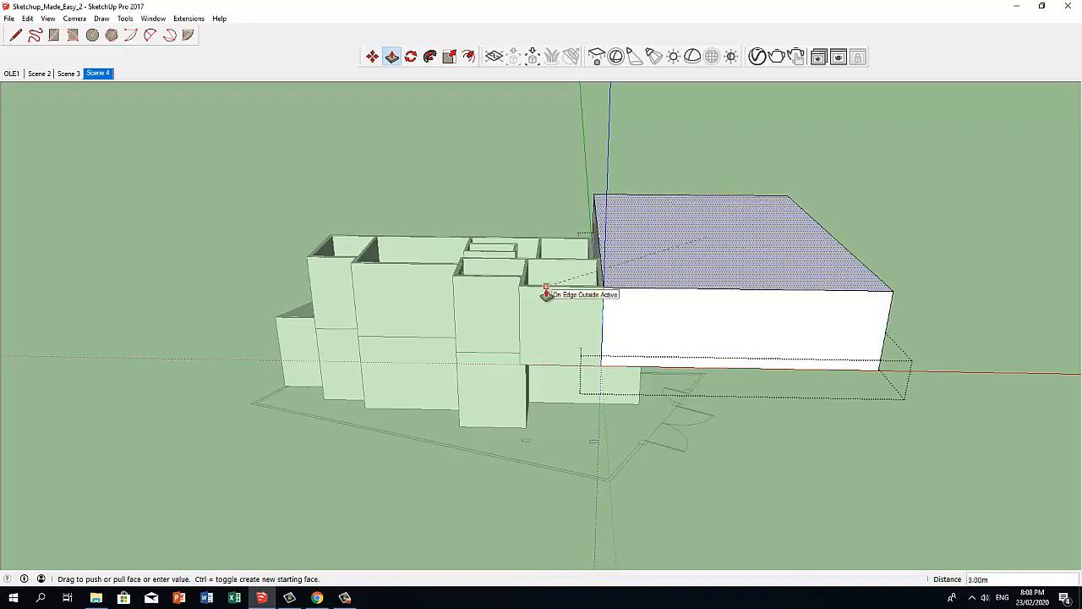
key("space")
Push the block's rear long face inward until it is flush with the outer face of the upper walls.
middle_click_drag(877, 360, 476, 370)
left_click(476, 370)
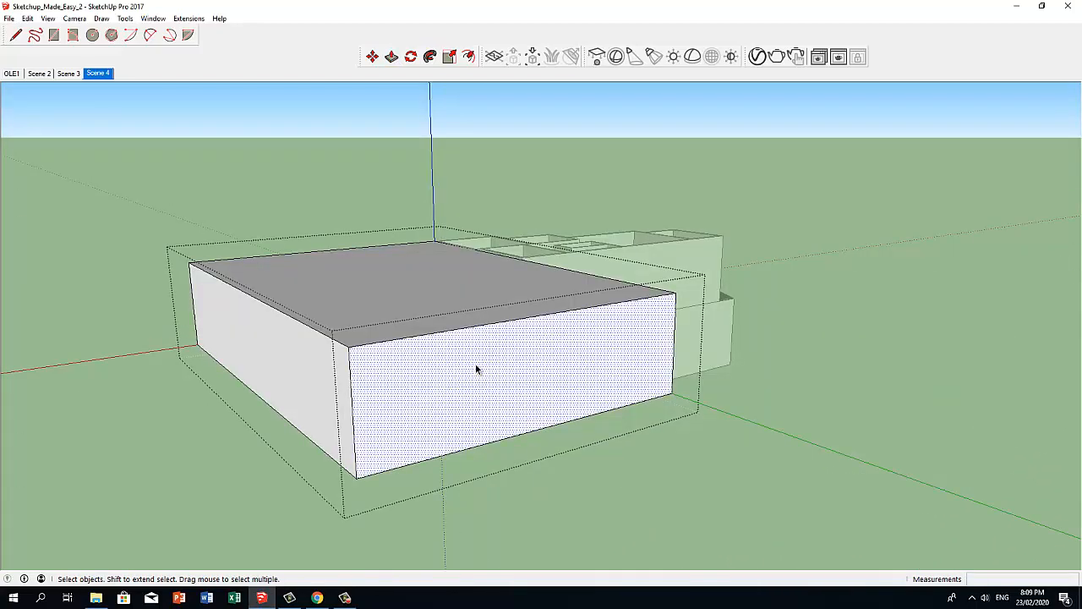
key("p")
left_click(476, 369)
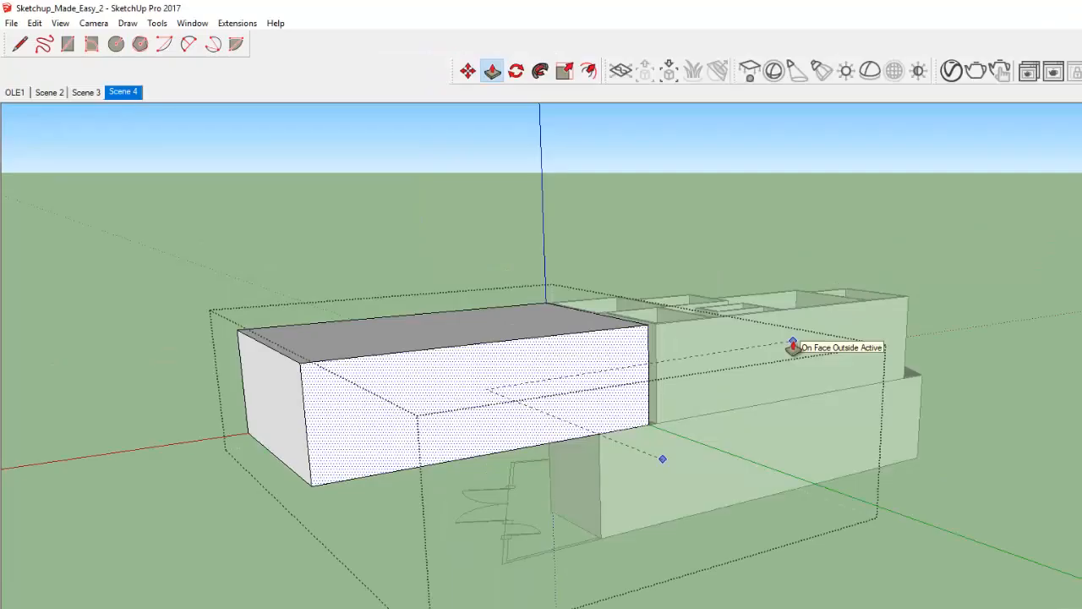
left_click(792, 347)
middle_click_drag(792, 346, 910, 537)
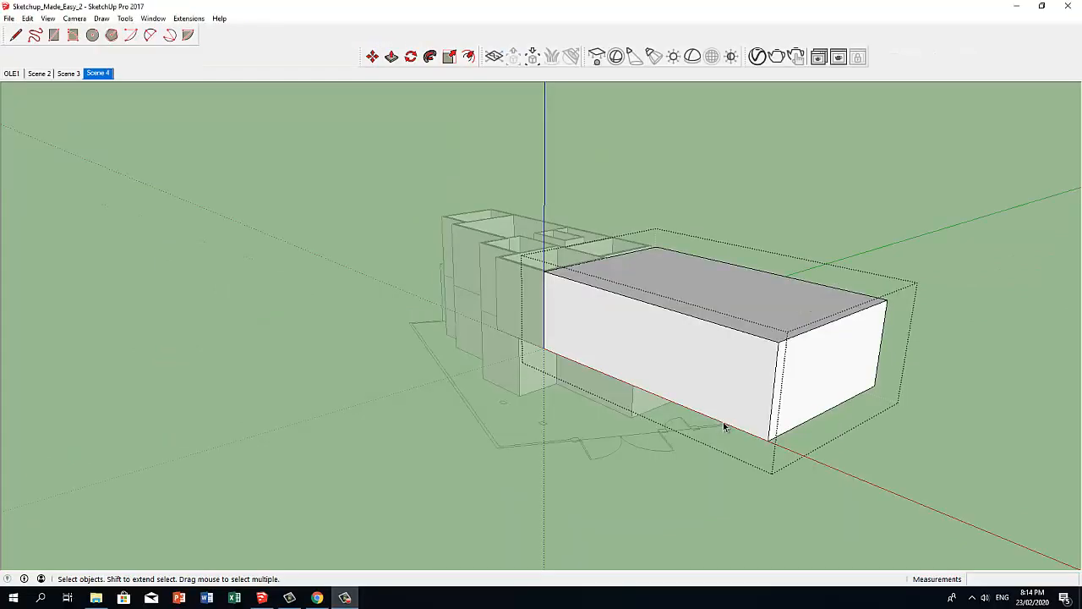
Copy the block's bottom side edge 1.8 m upward and draw a diagonal on the end face from it to the opposite top corner.
key("m")
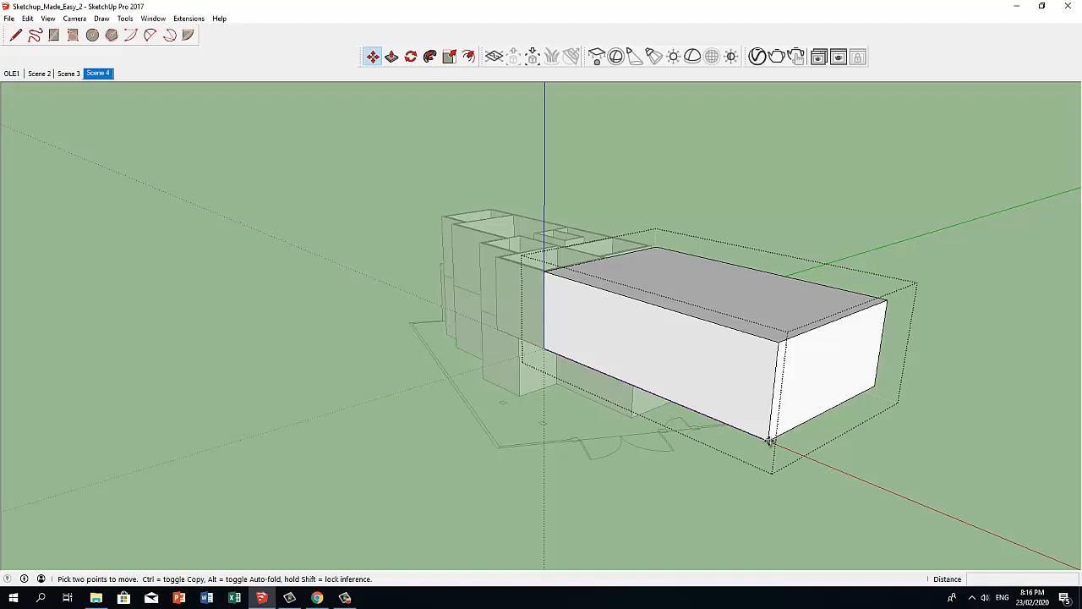
left_click(769, 439)
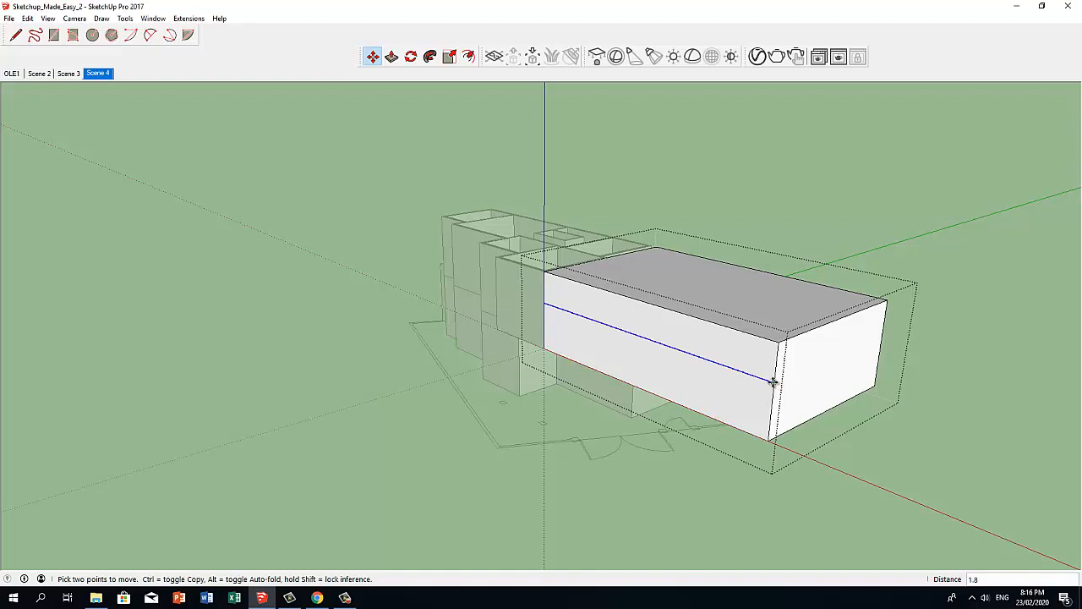
key("l")
left_click(773, 382)
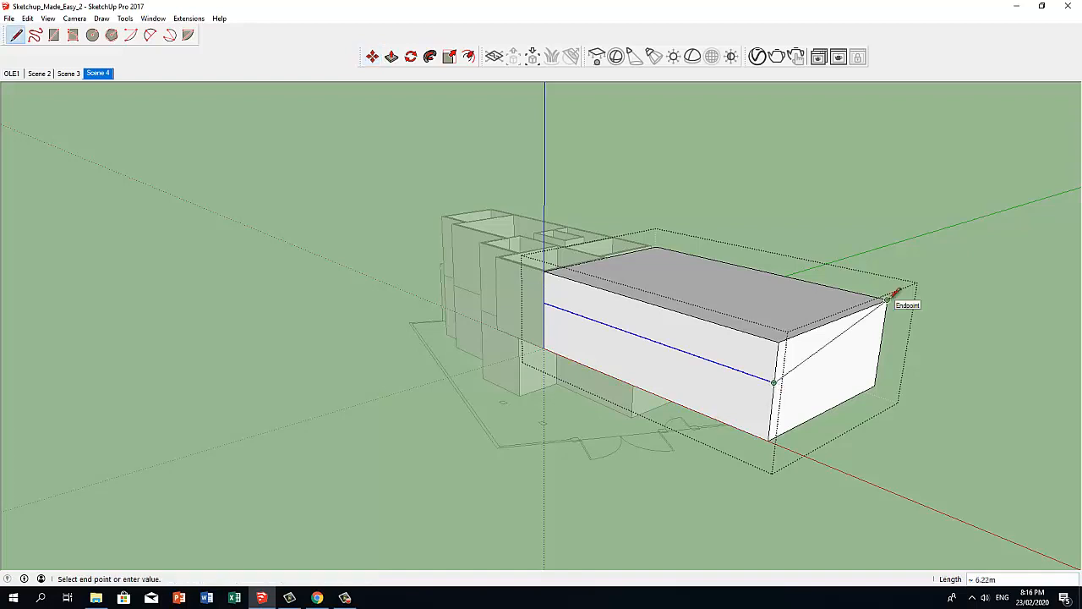
left_click(886, 300)
key("space")
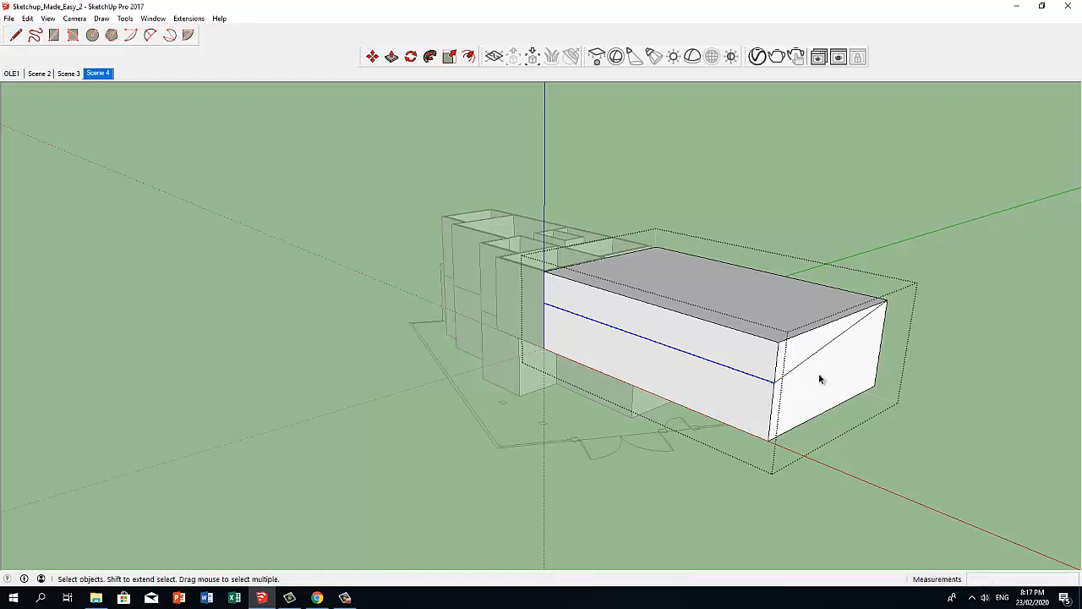
Push the end face below the diagonal through the block's full 9.83 m length to leave a wedge, and close the group.
left_click(819, 379)
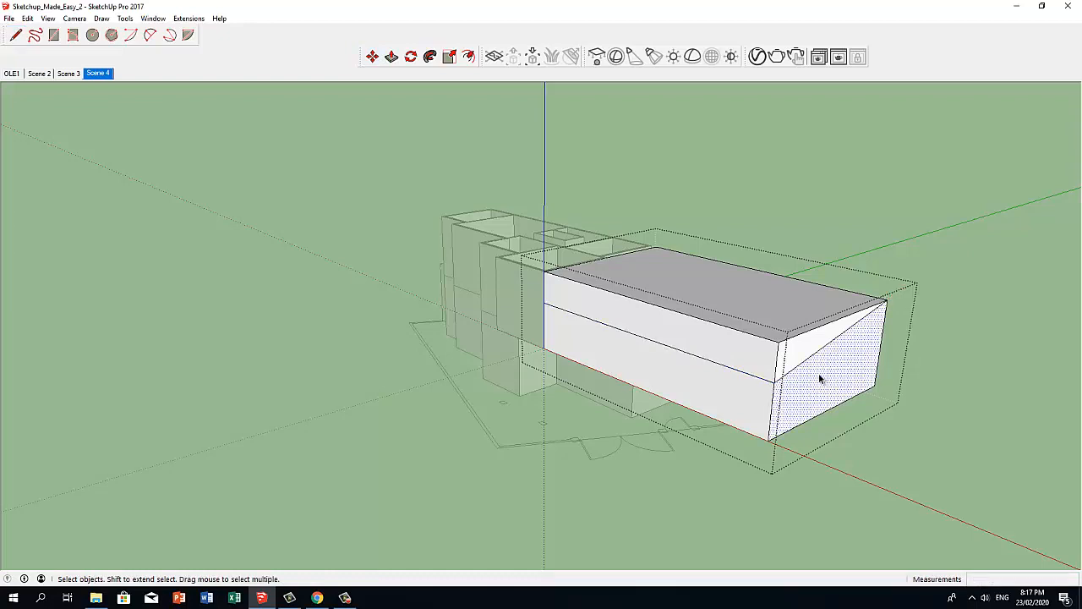
key("p")
left_click_drag(820, 378, 548, 324)
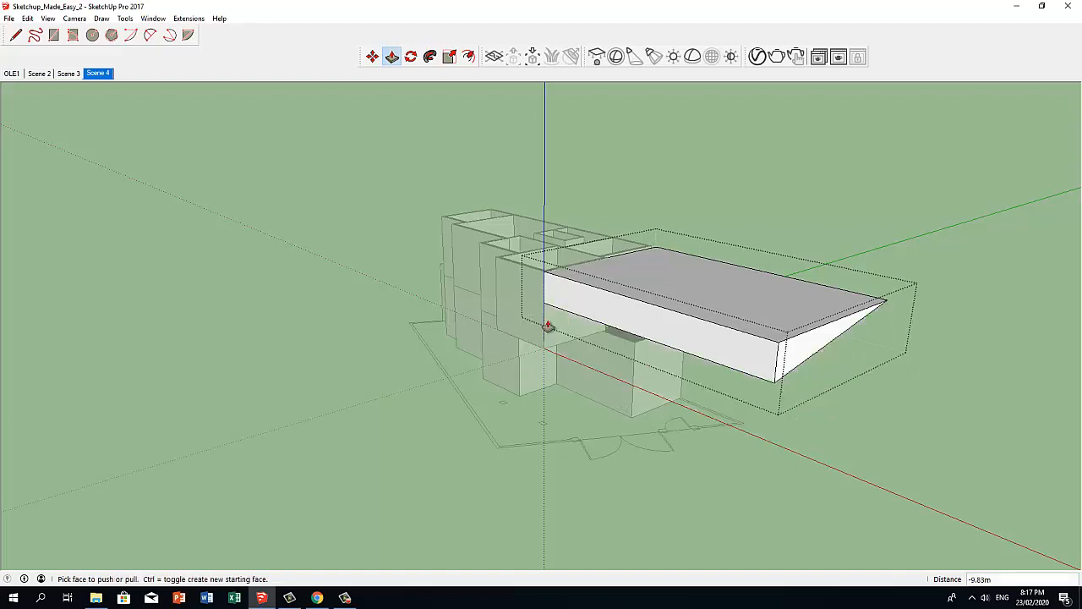
key("space")
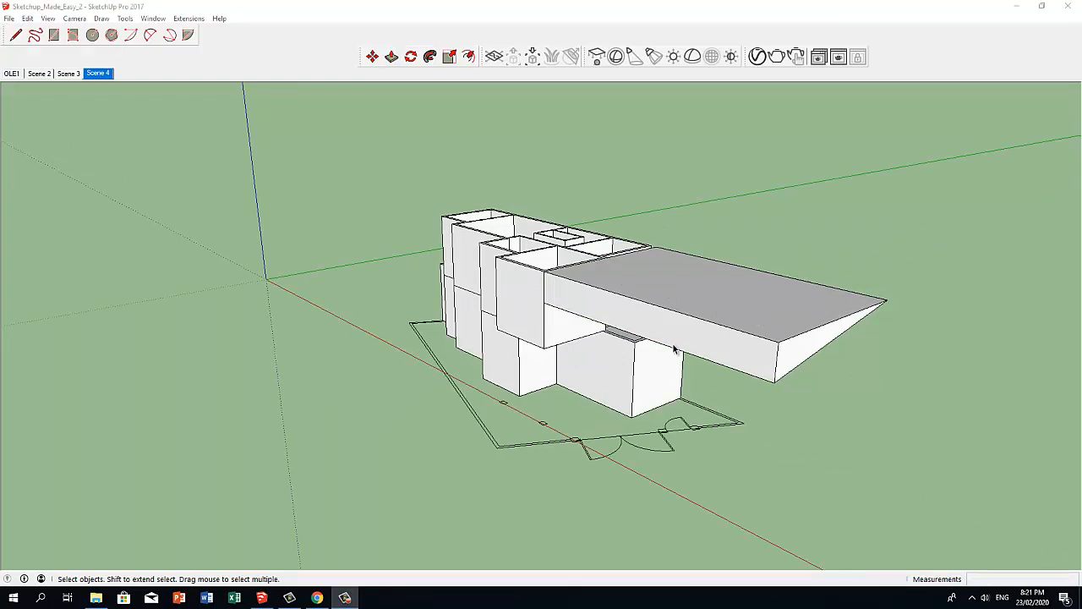
Move the wedge group over the upper walls so that it overlaps their tops.
left_click(674, 335)
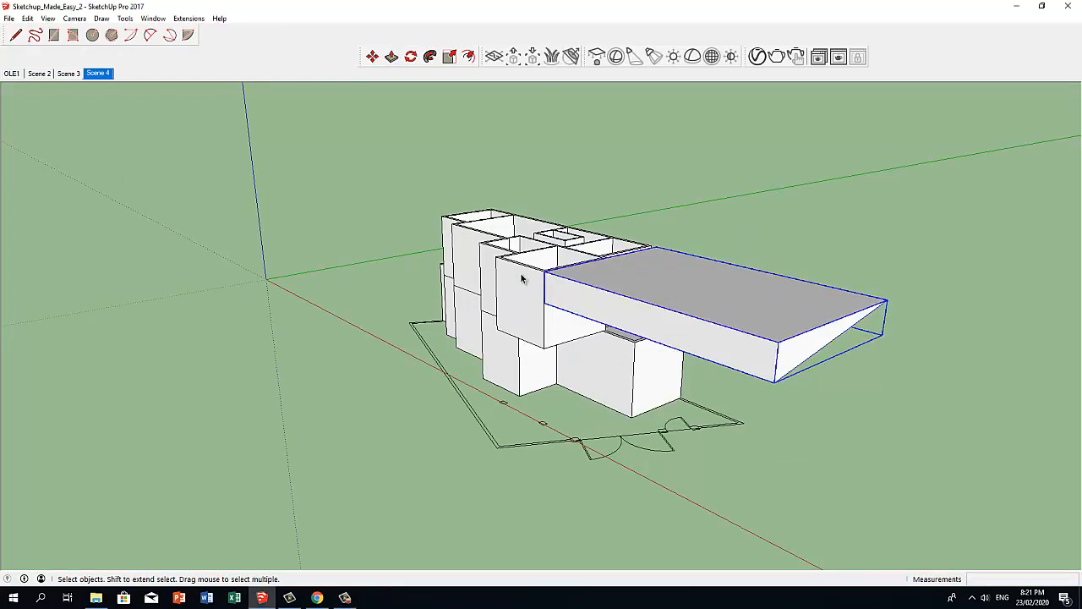
left_click(521, 279)
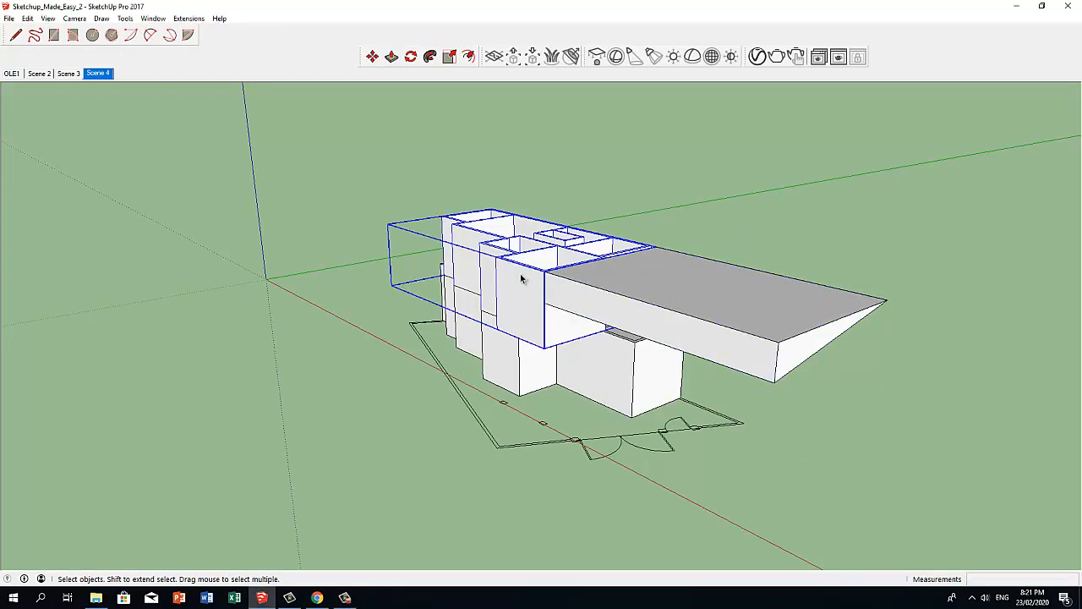
left_click(598, 304)
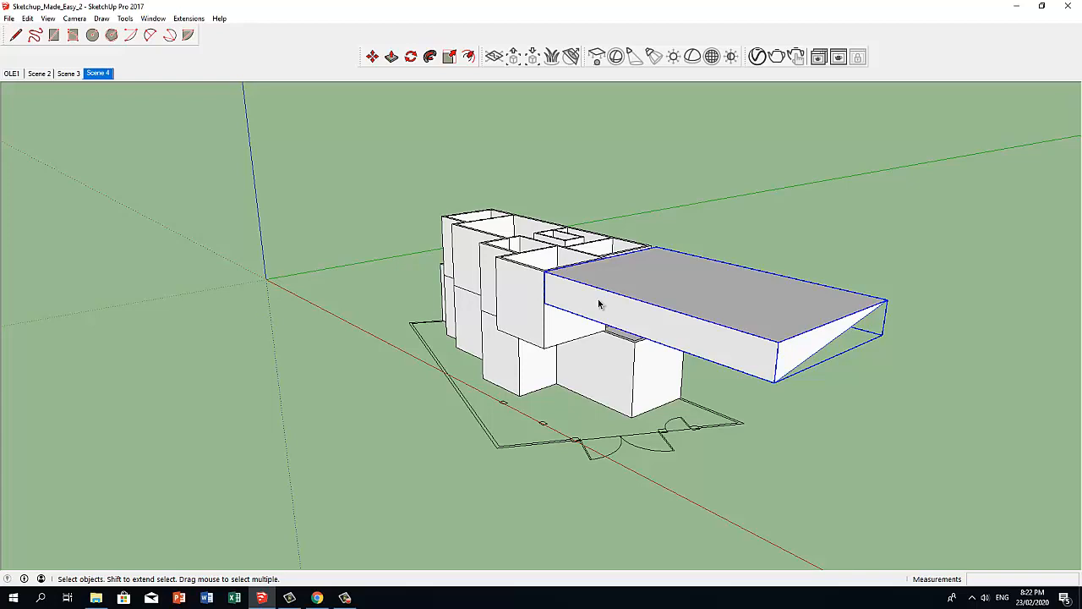
key("m")
left_click(599, 304)
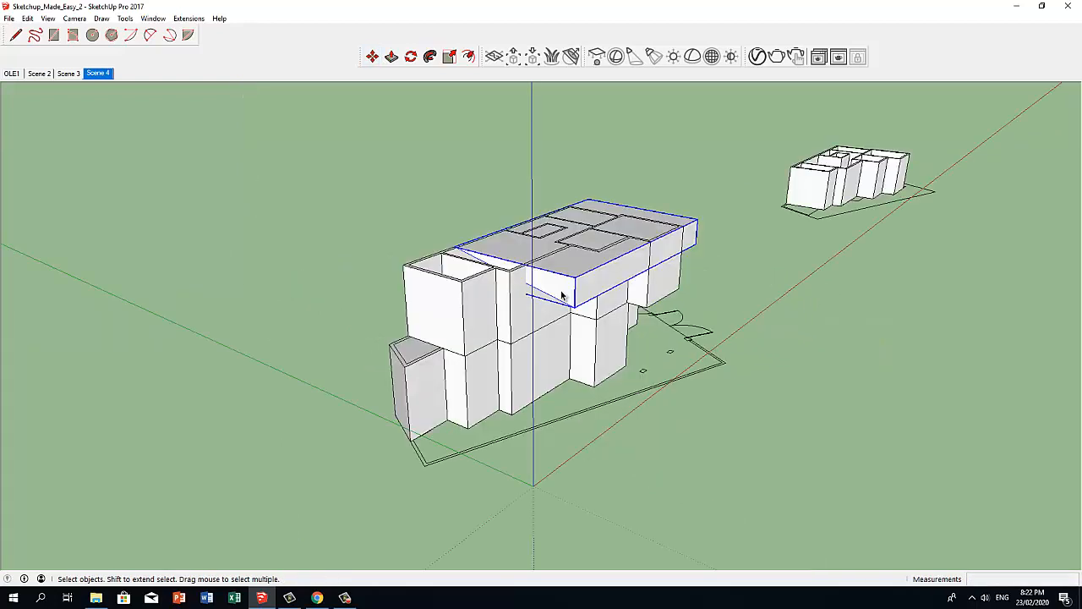
Push/pull the wedge's faces outward inside its group until it extends beyond the upper walls, and close the group.
double_click(562, 294)
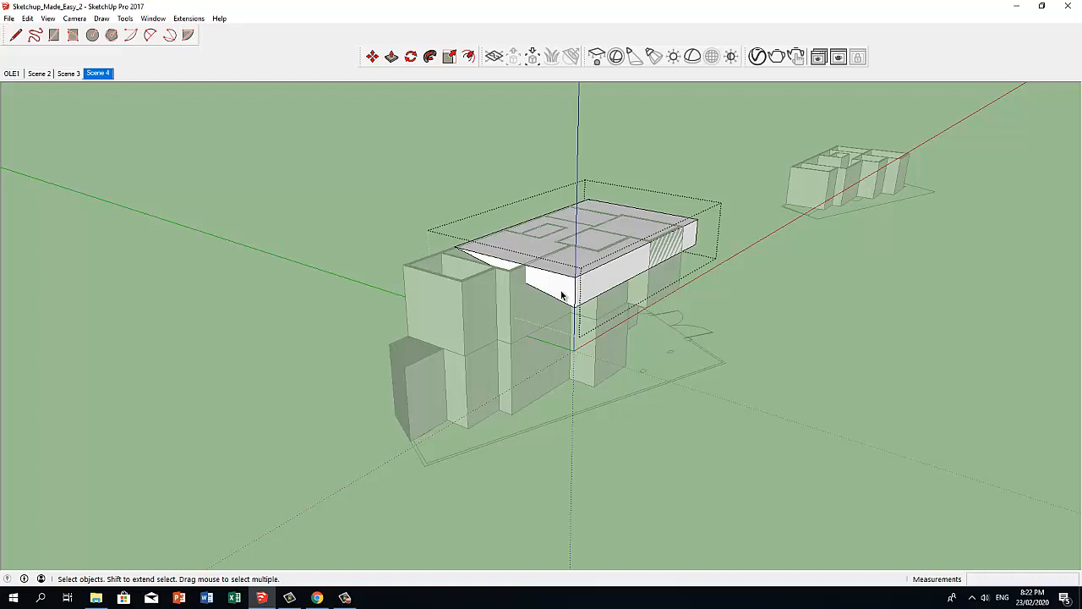
key("p")
mouse_move(561, 294)
left_mouse_down()
mouse_move(512, 294)
mouse_move(511, 282)
left_mouse_up()
key("space")
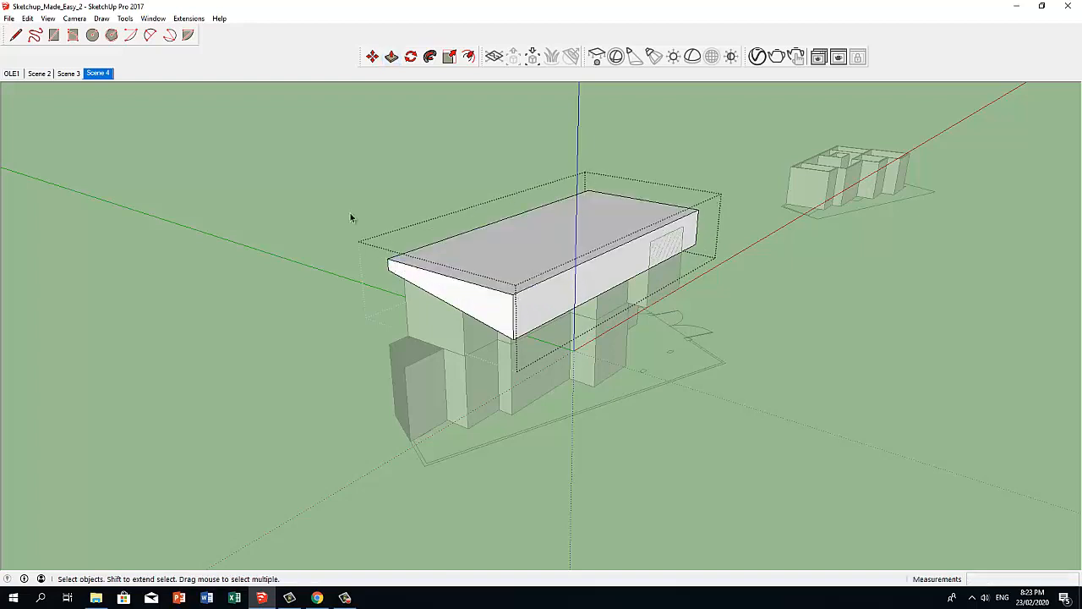
left_click(350, 214)
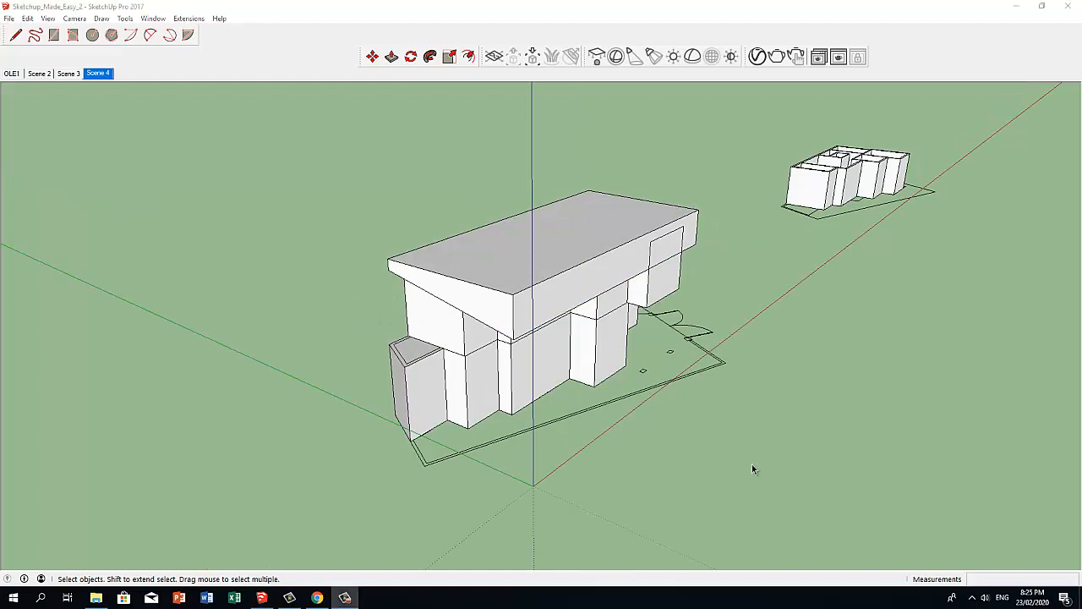
Cut the upper walls to the wedge's slope with a solid tool, using the wedge and the upper wall group.
left_click(549, 246)
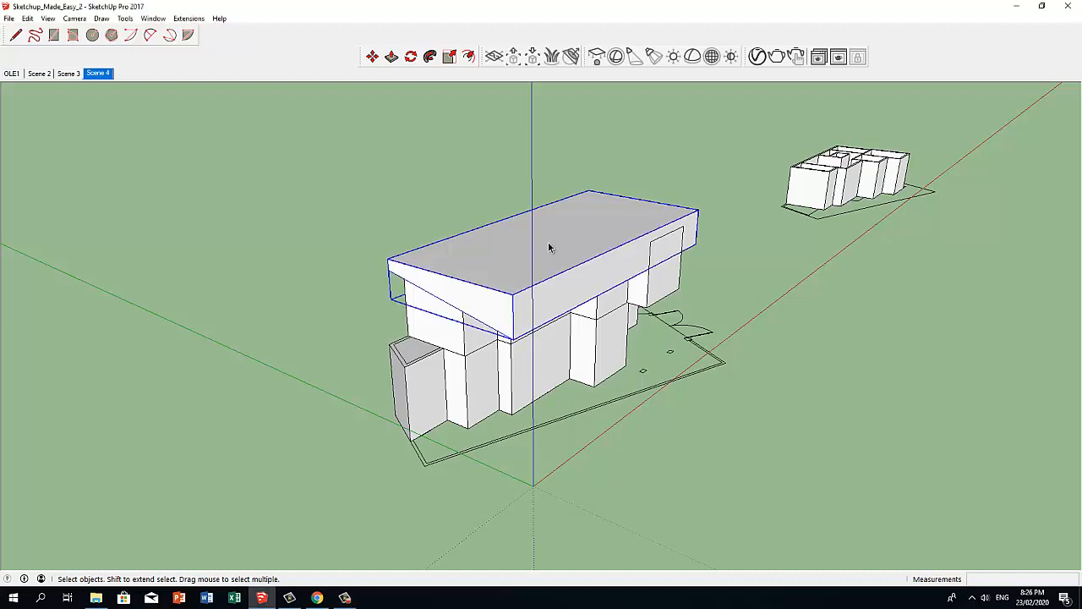
middle_click_drag(548, 242, 549, 279)
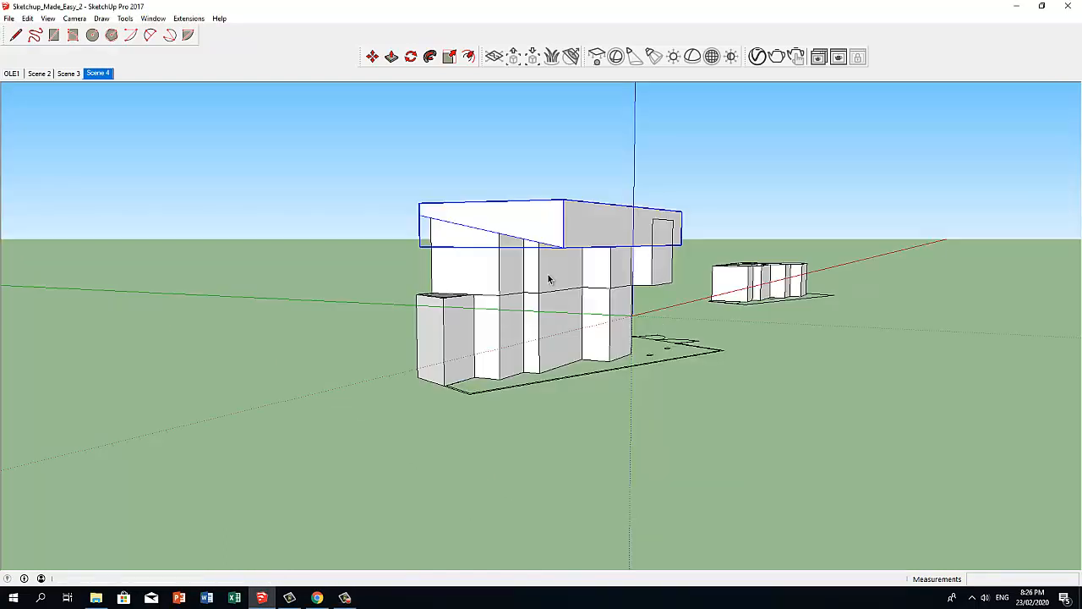
left_click(476, 271, "shift")
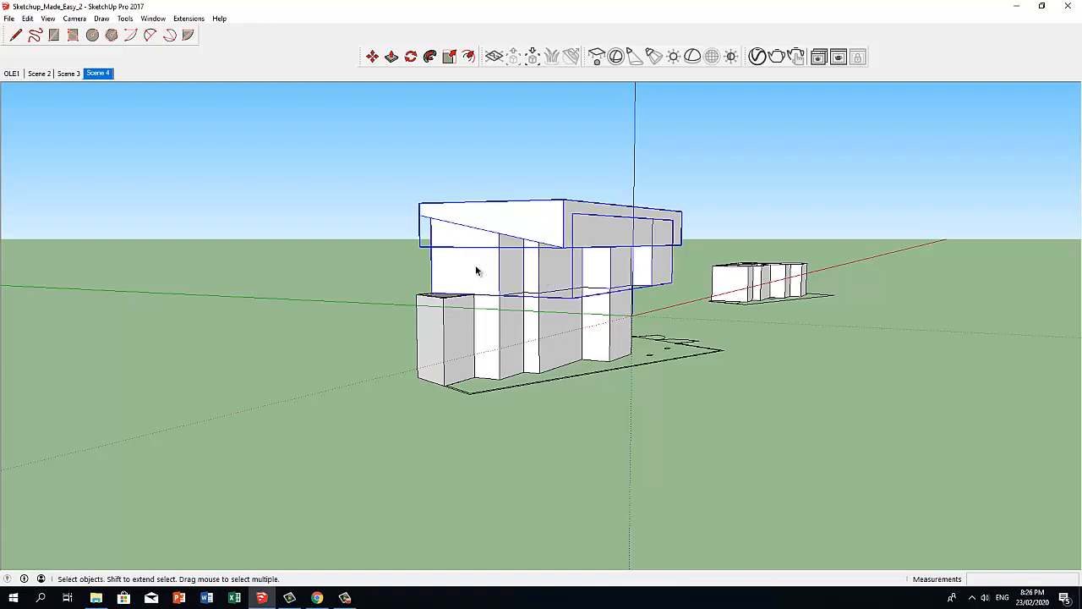
left_click(125, 19)
mouse_move(305, 154)
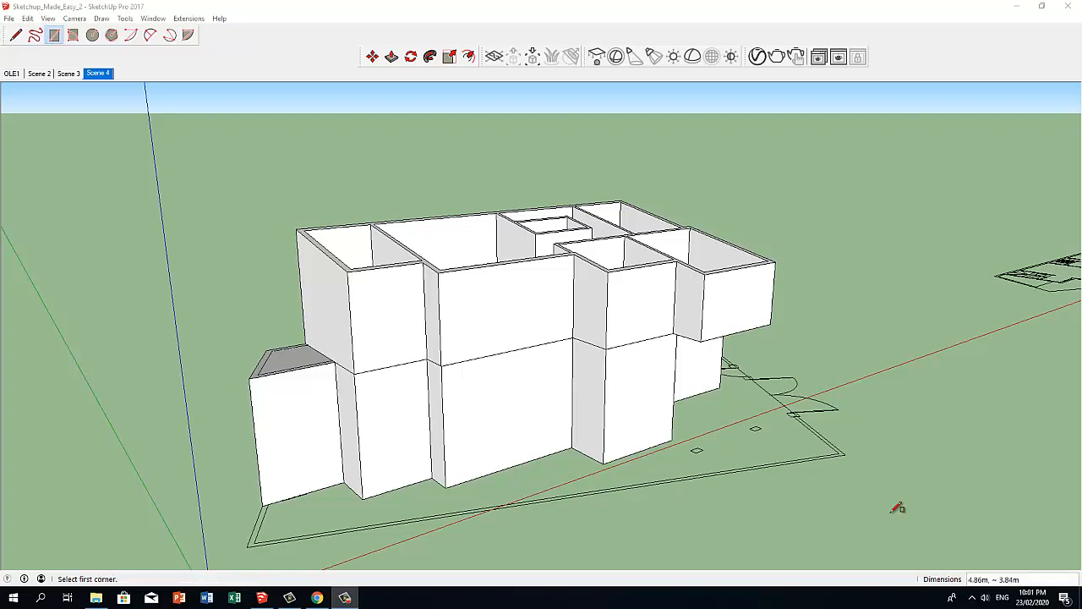
Draw a sloped rectangle of about 4.47 by 3.84 m across the wall tops of the large upper room, and group it.
left_click(438, 271)
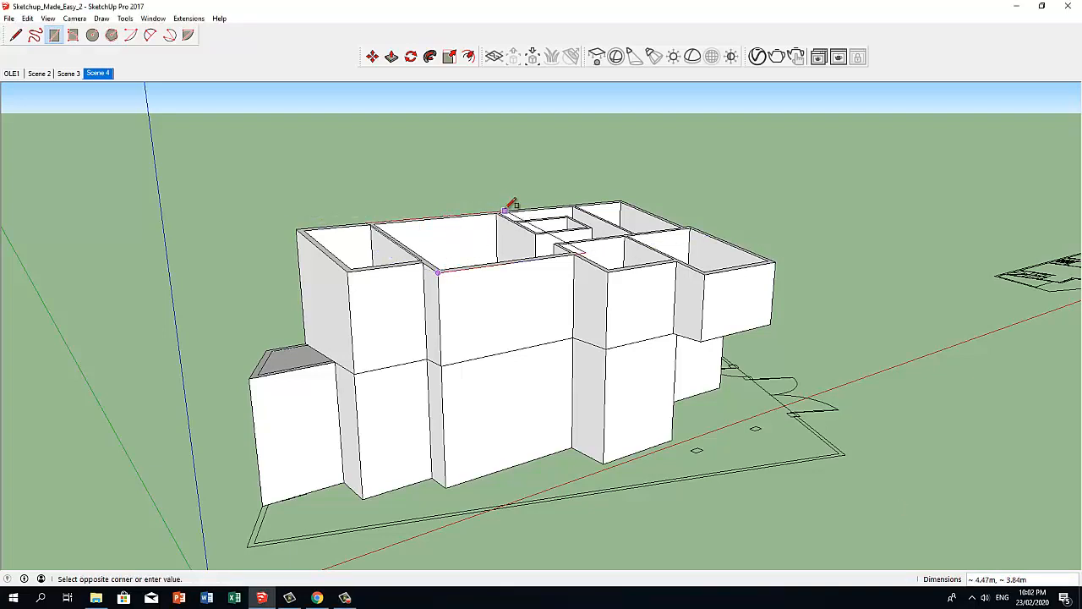
left_click(510, 205)
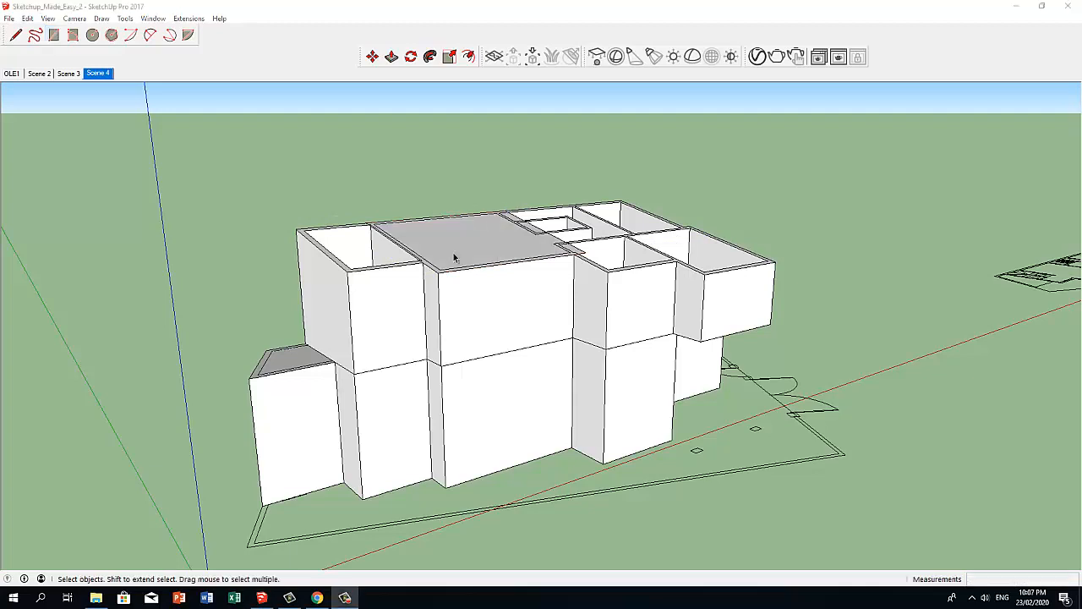
left_click(454, 258)
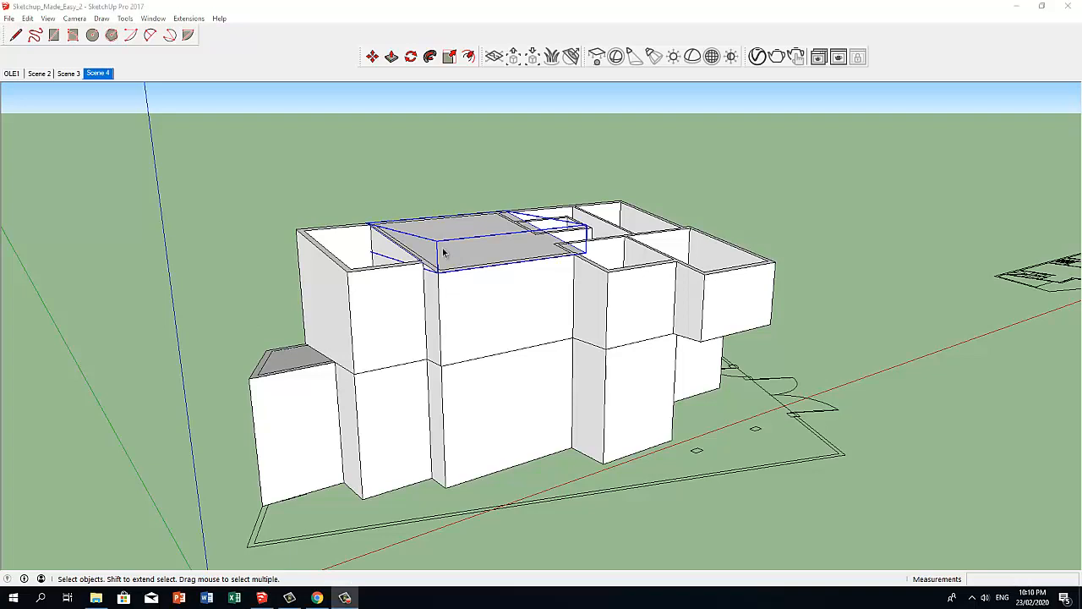
Open the sloped roof group and extend the slab's front edge outward by 2.41 m and another 1.00 m.
double_click(444, 252)
key("p")
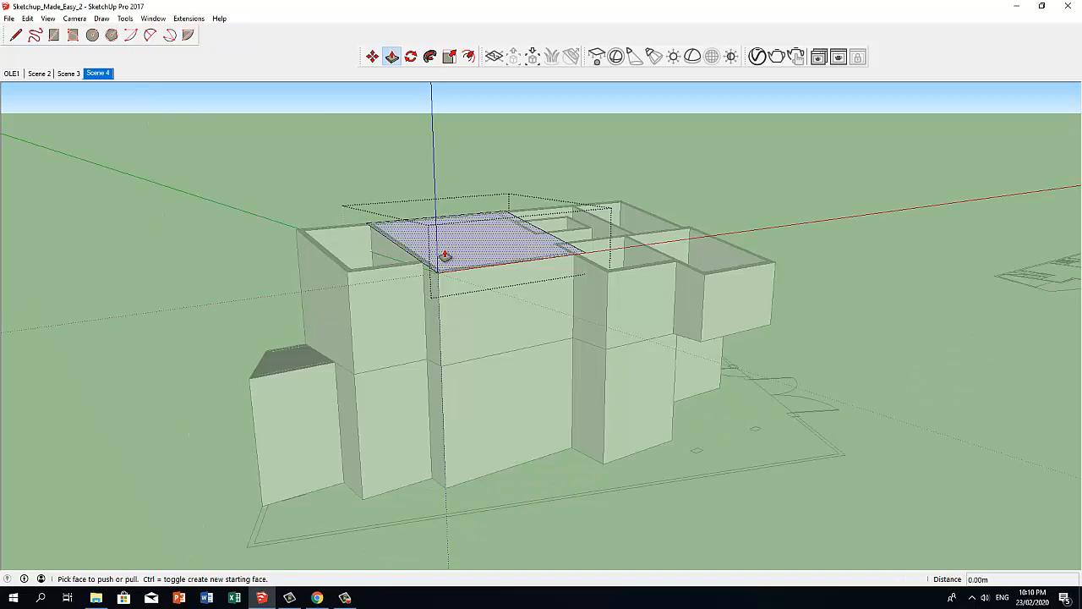
left_click(443, 255)
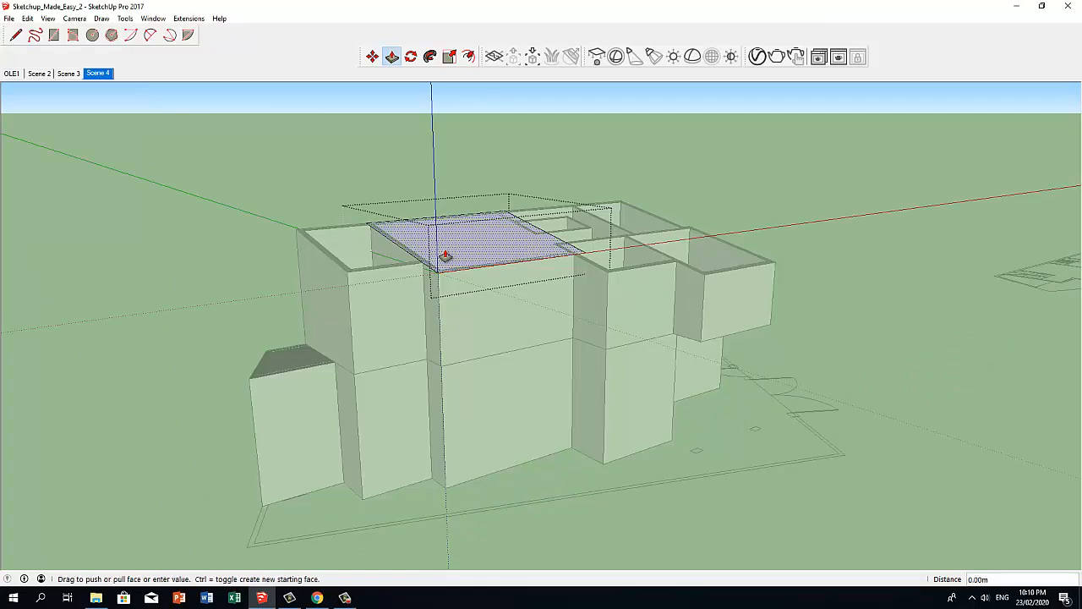
left_click(704, 286)
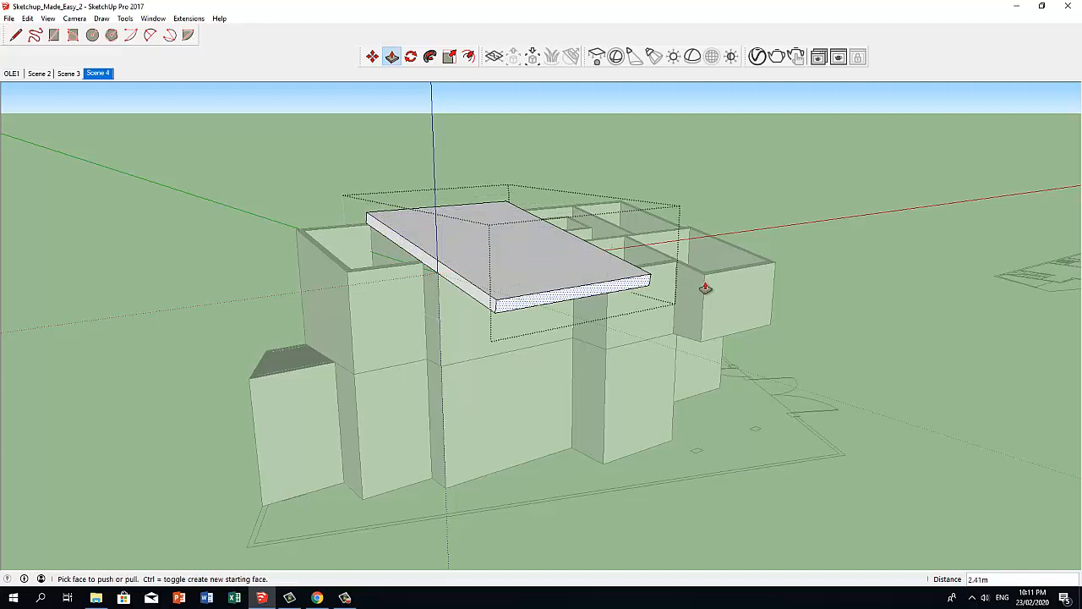
left_click(577, 295)
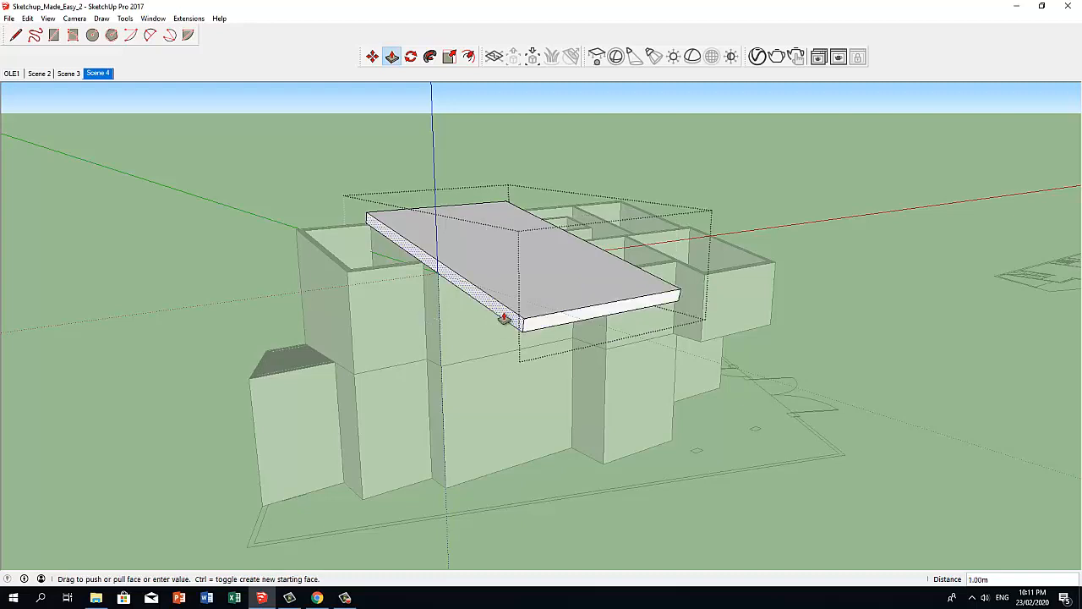
Extend the roof slab's side face by 1.90 m over the adjoining room and by 1 m more as an overhang.
left_click(353, 369)
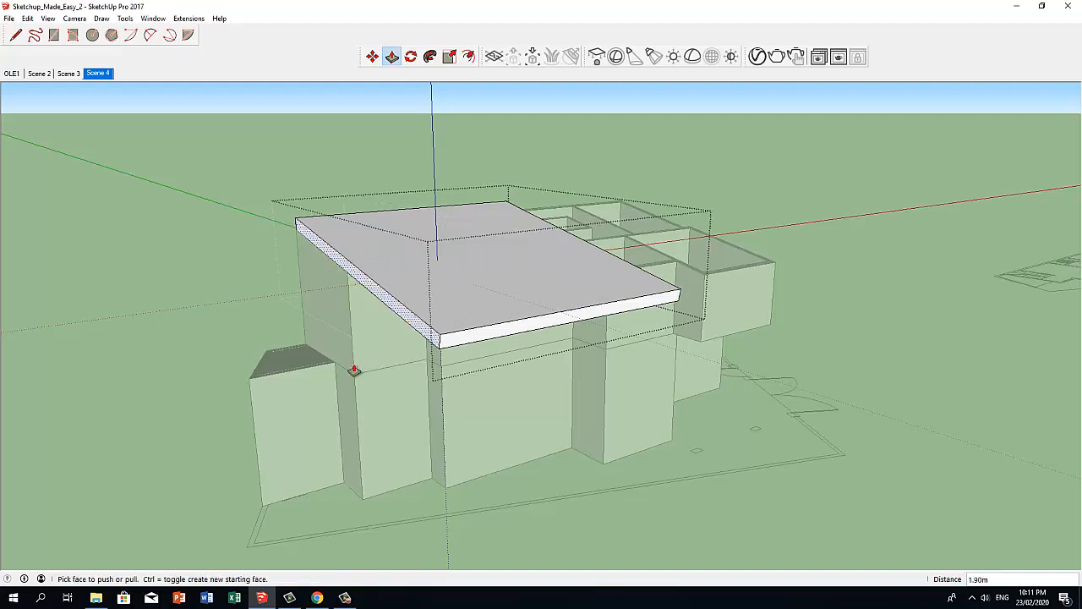
left_click(402, 316)
type("1")
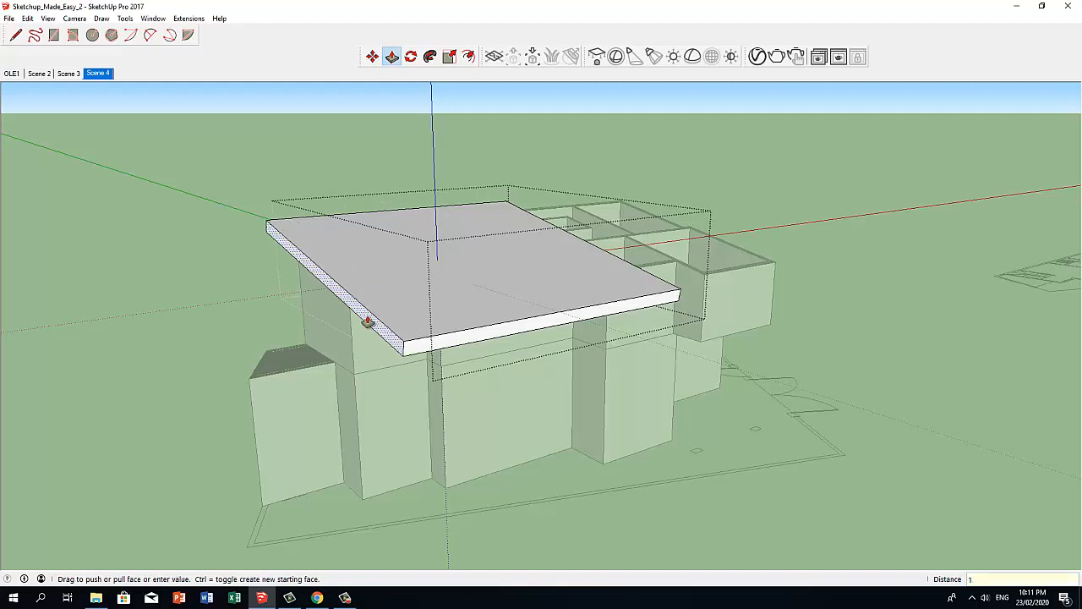
key("Return")
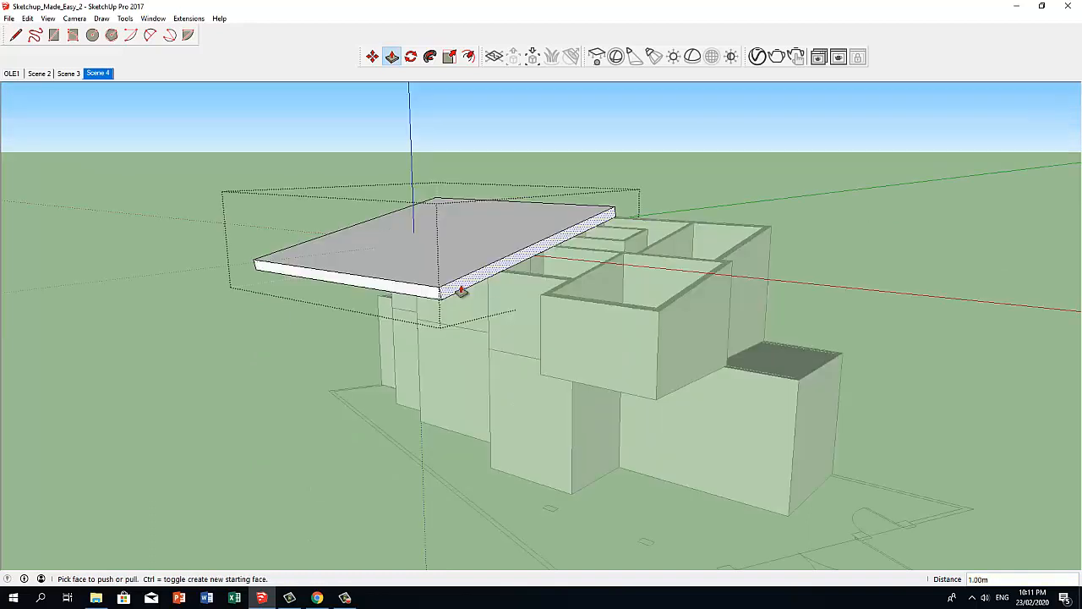
Extend the roof slab's opposite side face by about 4.68 m across the remaining upper rooms, and continue it outward as an overhang.
left_click(461, 290)
key("Escape")
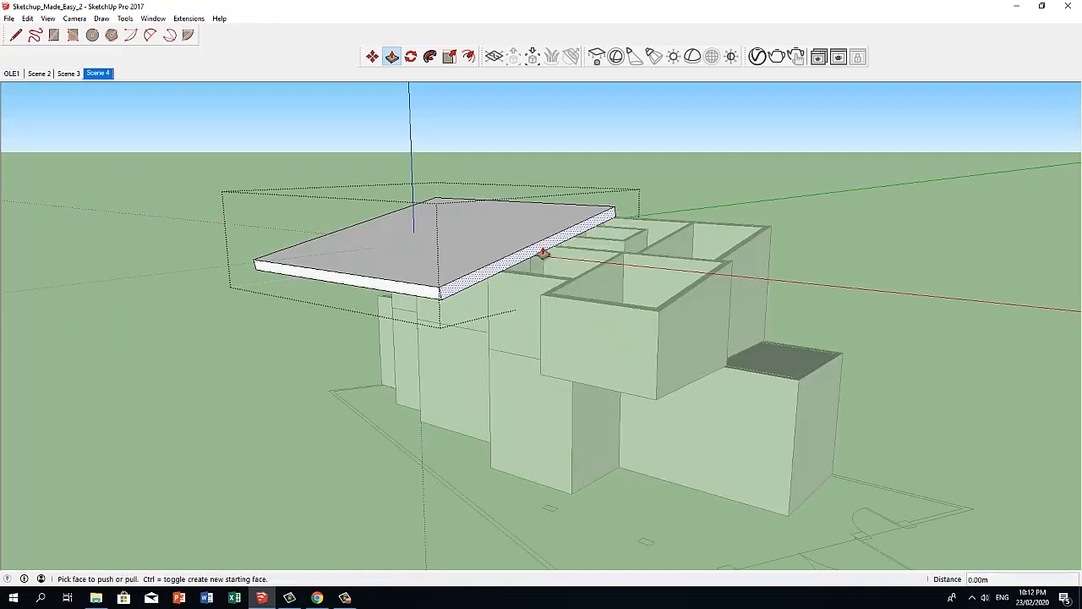
left_click(543, 252)
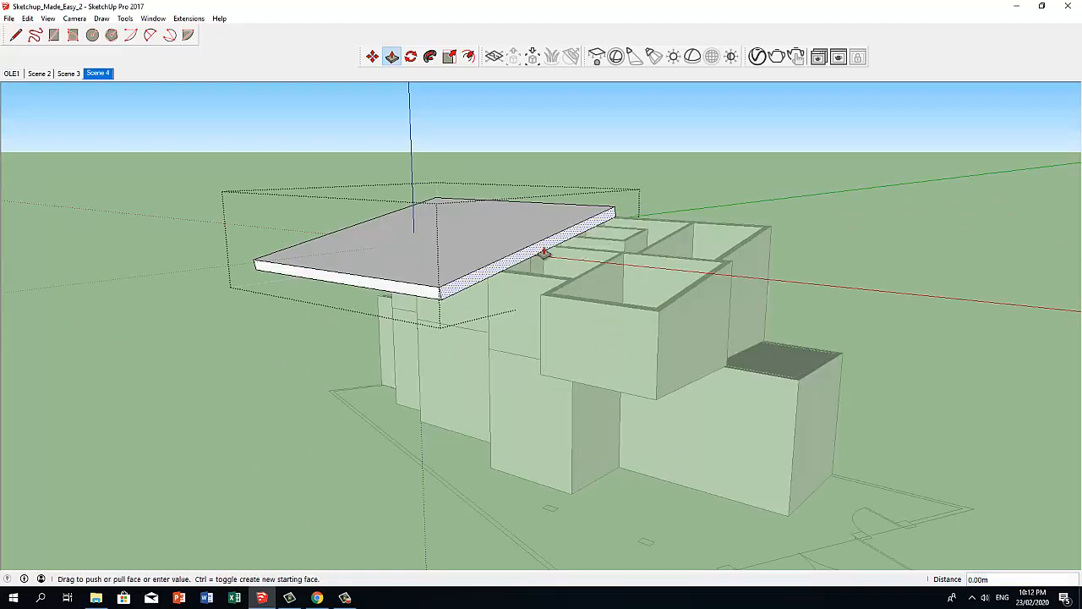
left_click(736, 302)
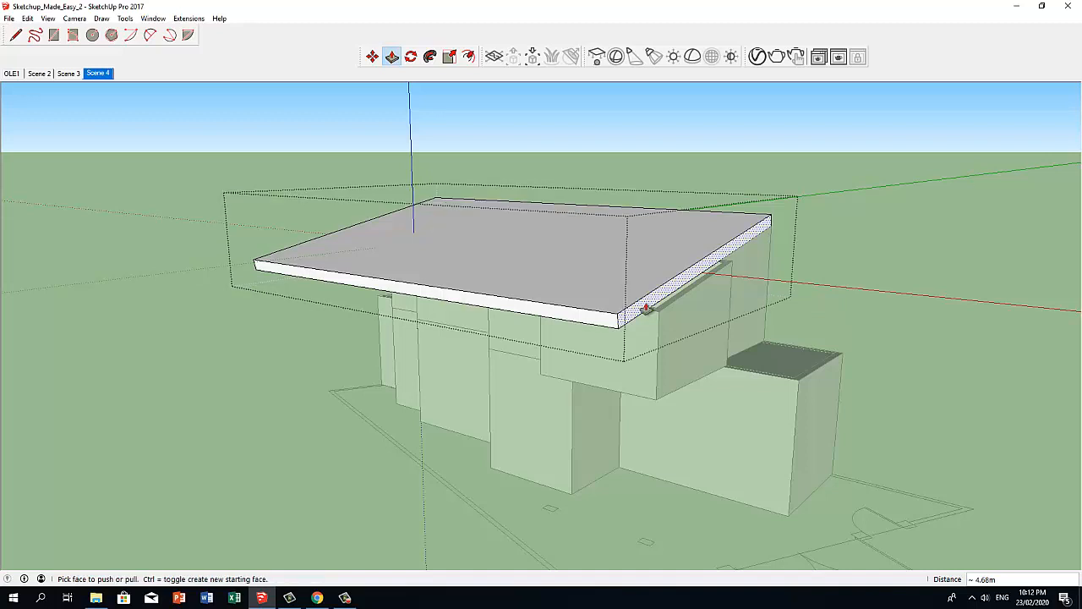
left_click(645, 308)
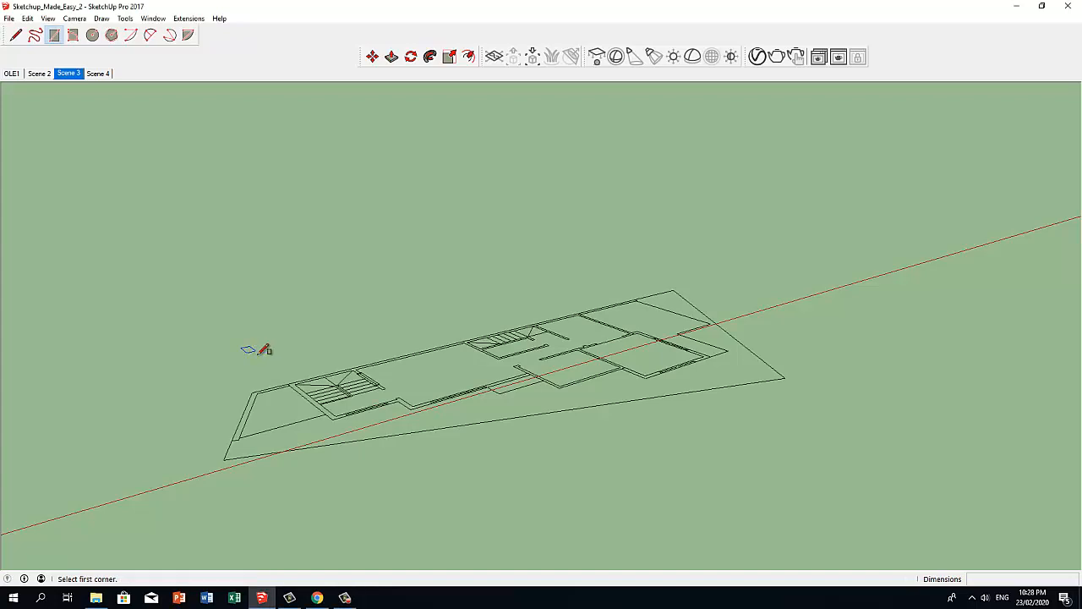
Draw a large rectangle over the floor plan in Scene 3 and divide it with lines along the house's outer walls.
left_click(252, 392)
left_click(899, 361)
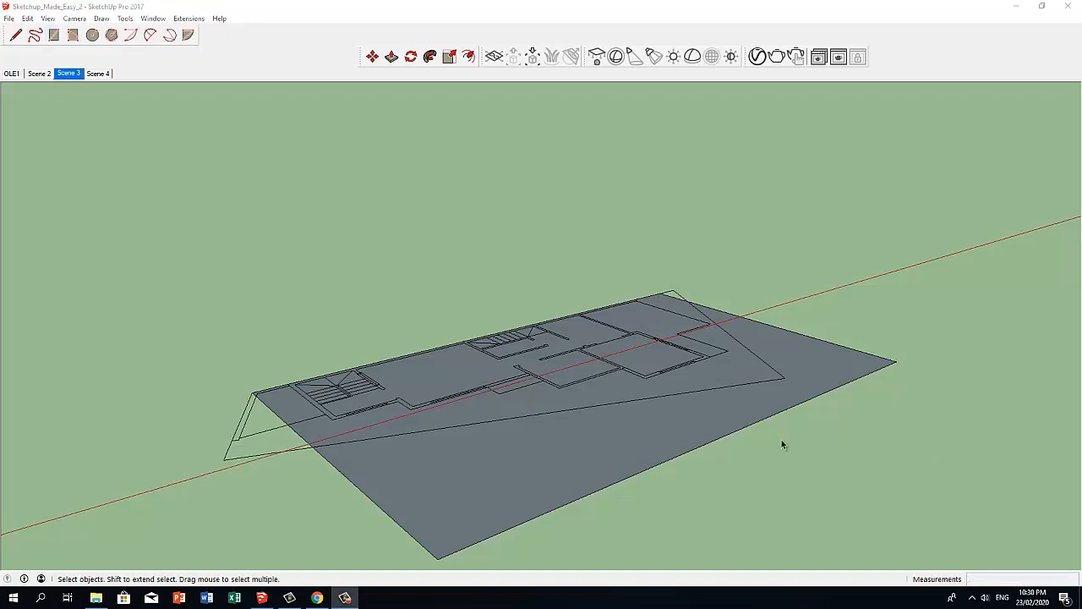
key("l")
left_click(288, 384)
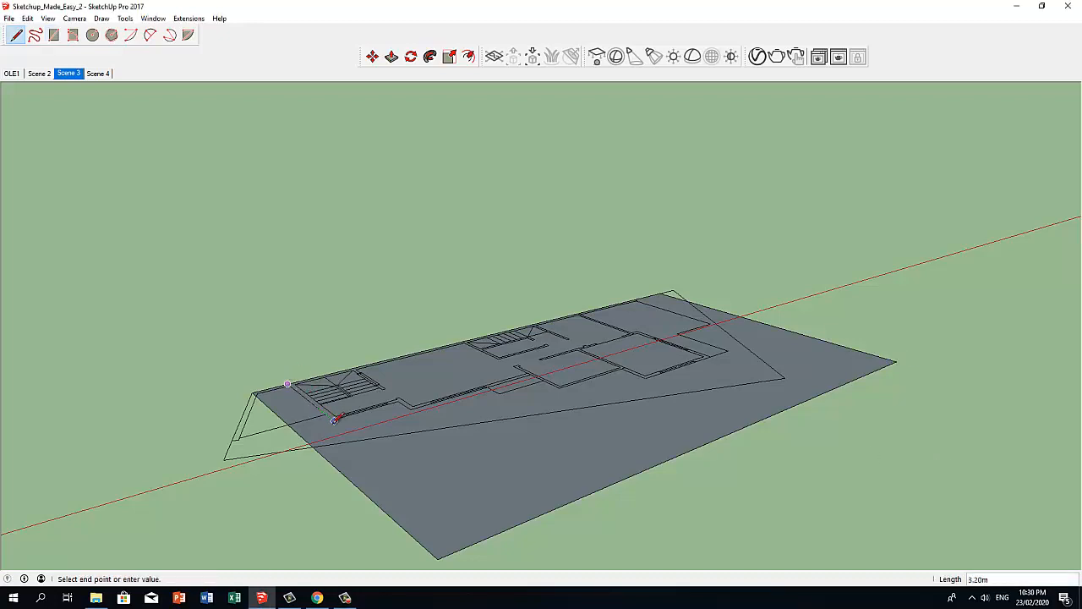
left_click(332, 419)
left_click(711, 356)
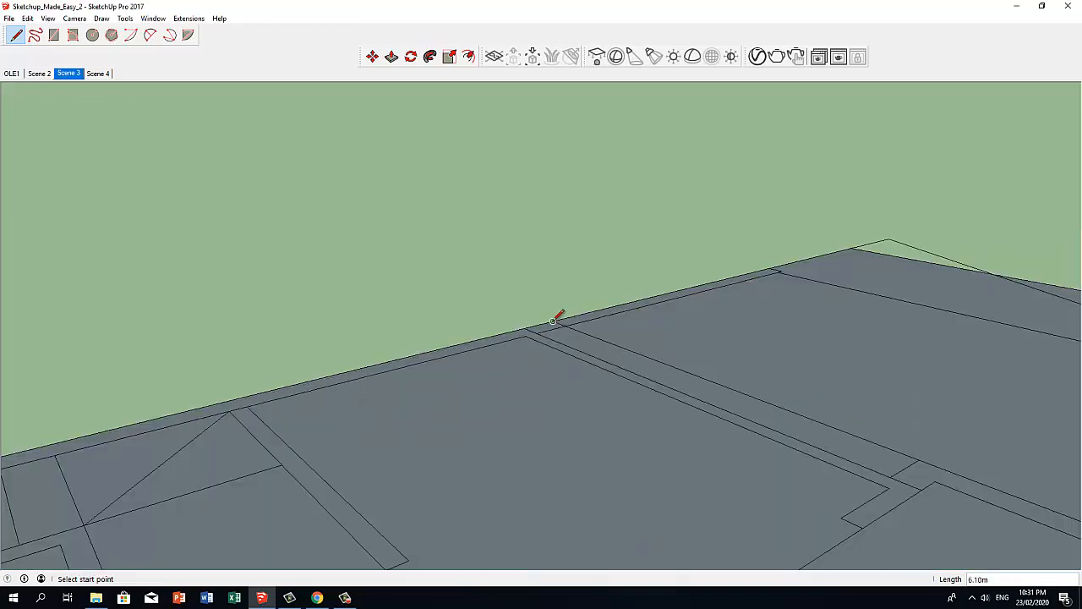
scroll(549, 324, "down", 7)
middle_click_drag(550, 324, 554, 321)
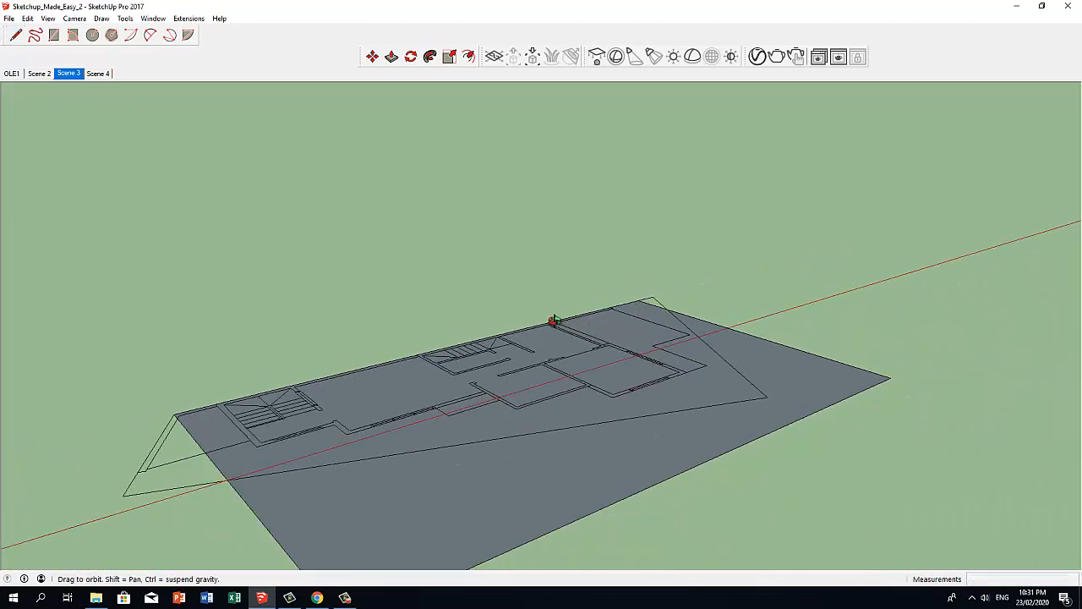
Offset the house's outer wall edges outward on the rectangle to form the stepped roof overhang outline.
key("space")
left_click(239, 434)
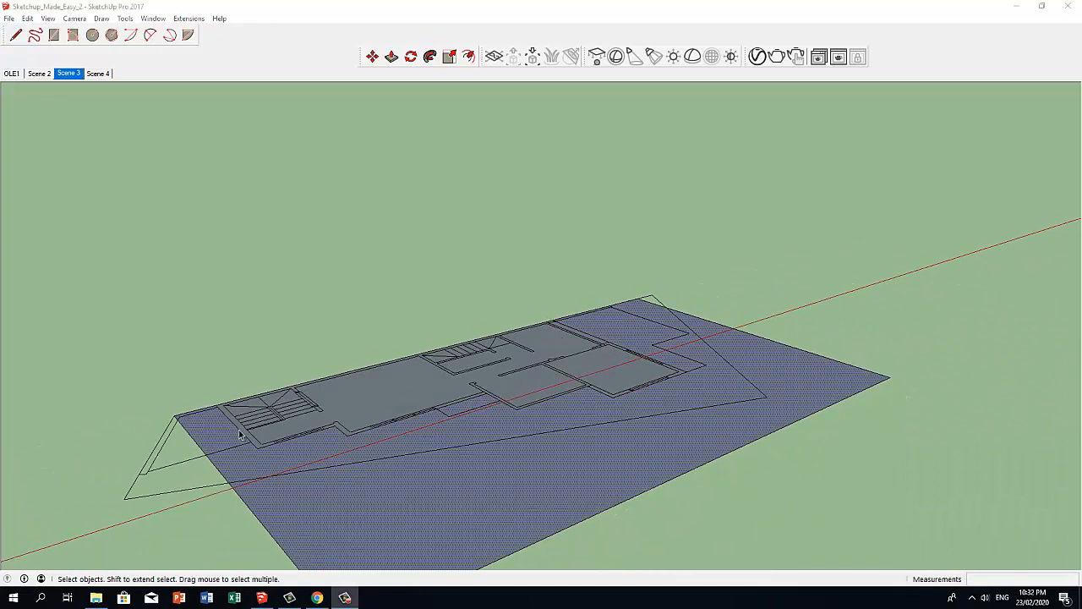
left_click(239, 432)
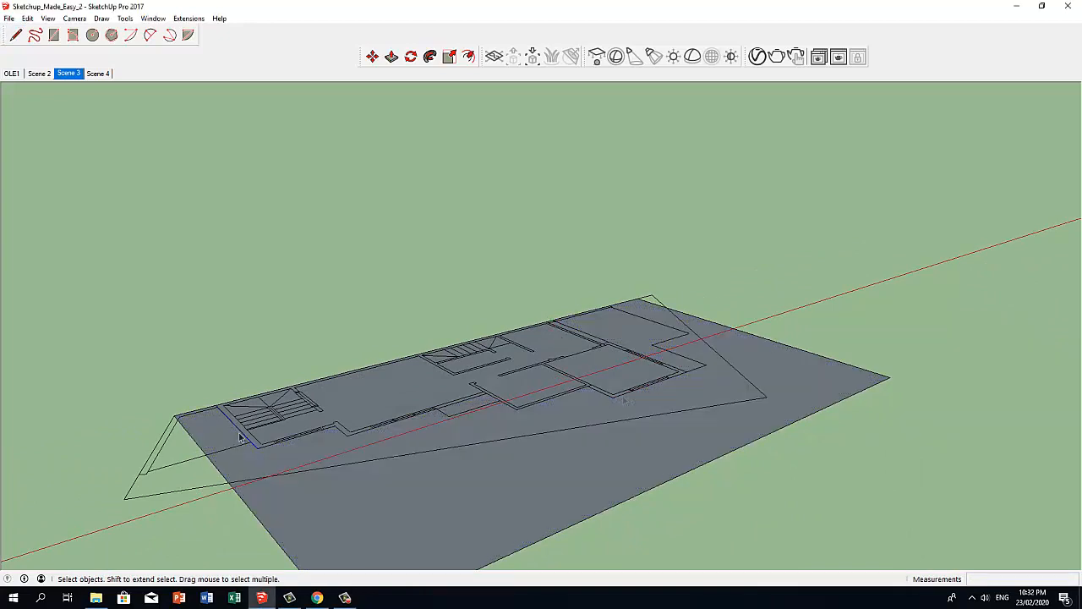
left_click(265, 450, "shift")
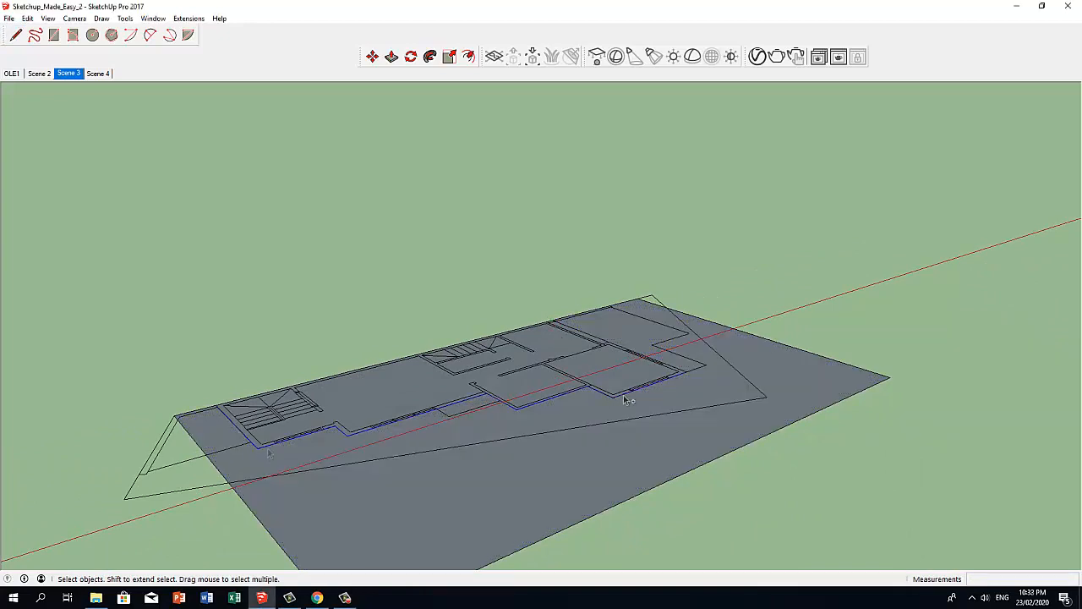
left_click(626, 394, "shift")
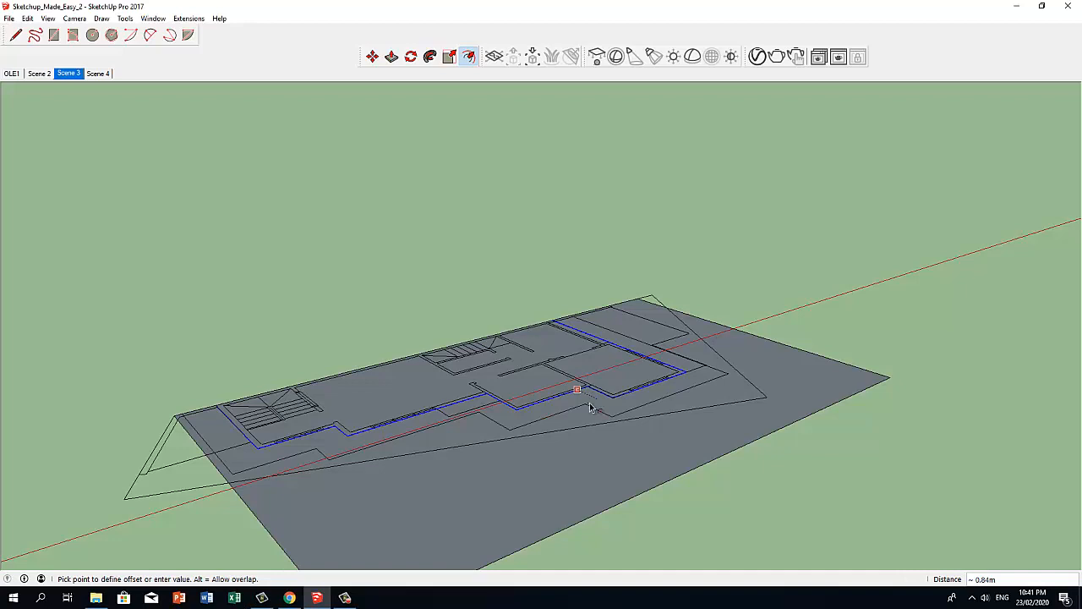
key("space")
Widen the rectangle beyond the plan's end, and delete the offset strip and house footprint faces inside it.
scroll(317, 474, "down", 2)
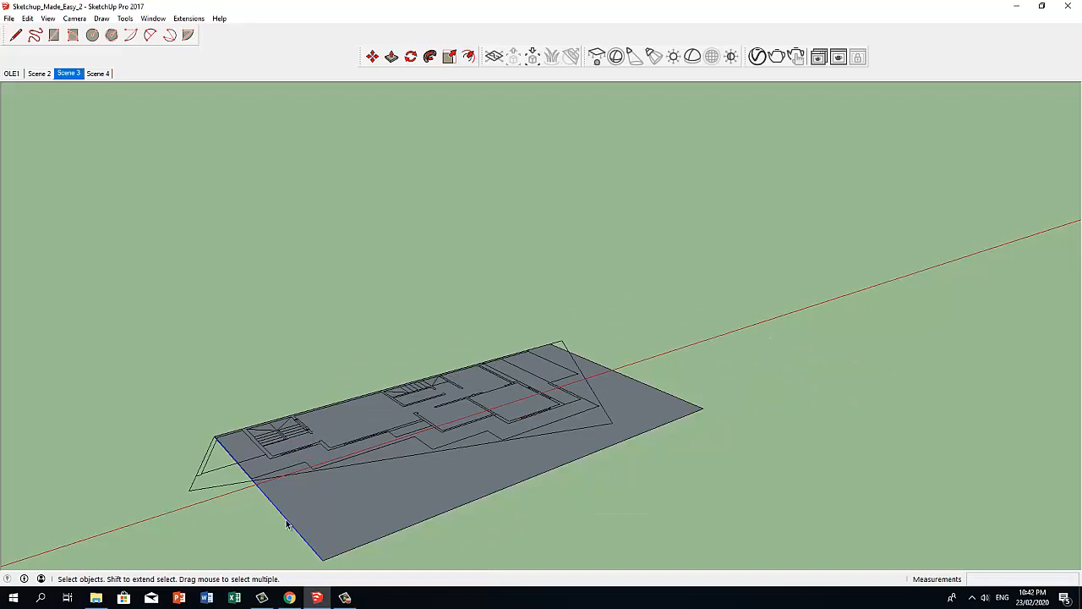
key("ctrl+z")
left_click(248, 455)
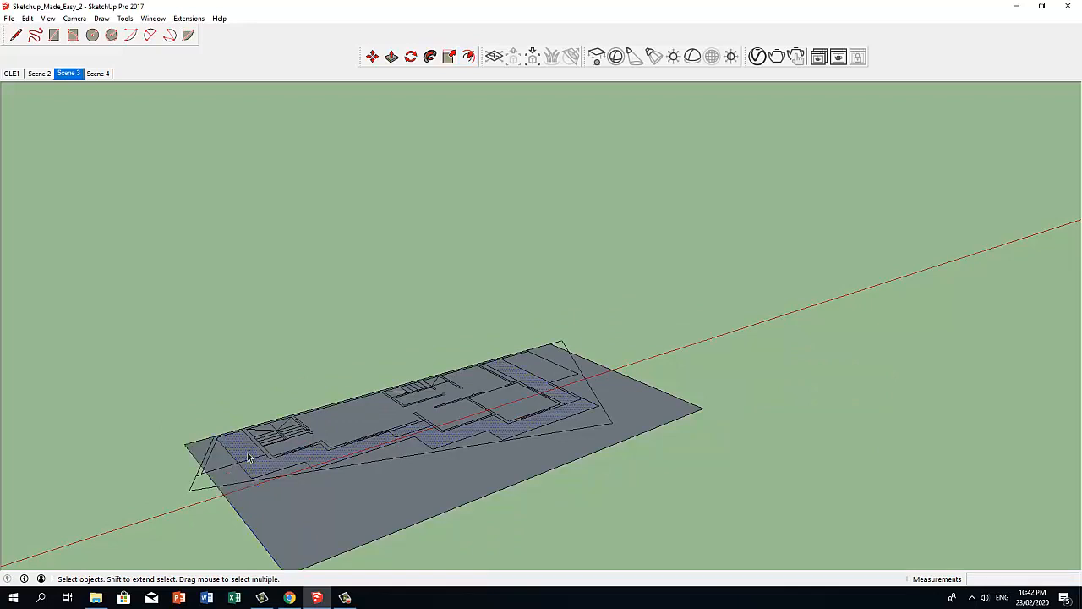
key("Delete")
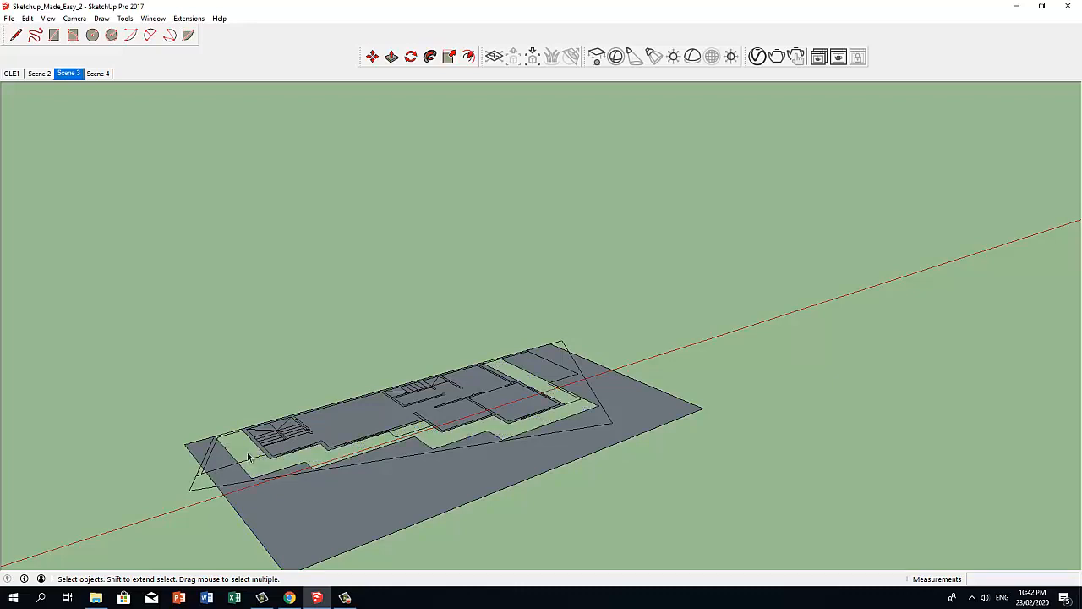
double_click(341, 430)
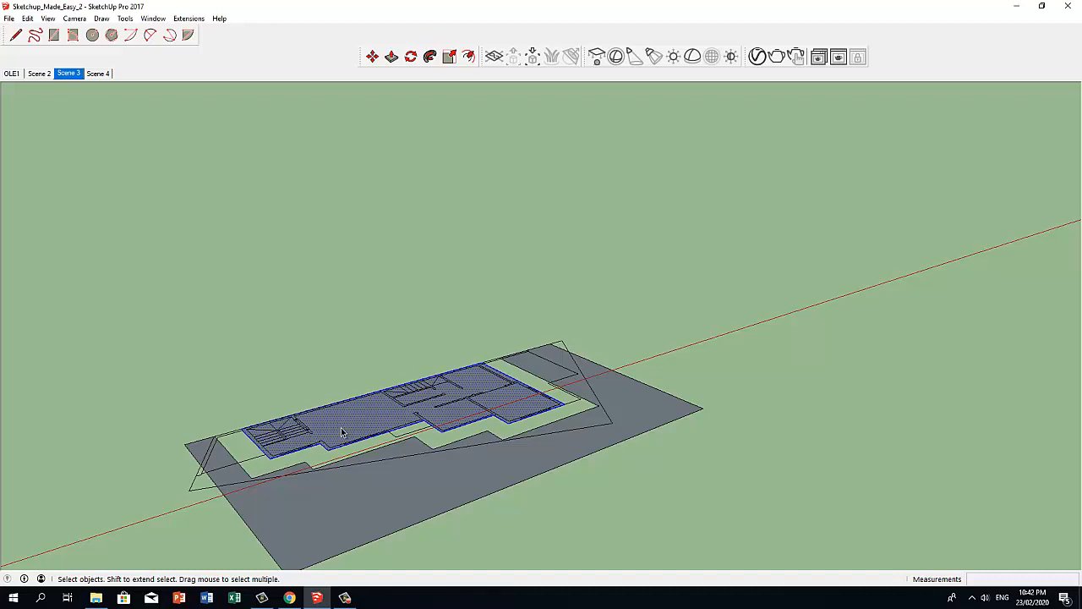
key("Delete")
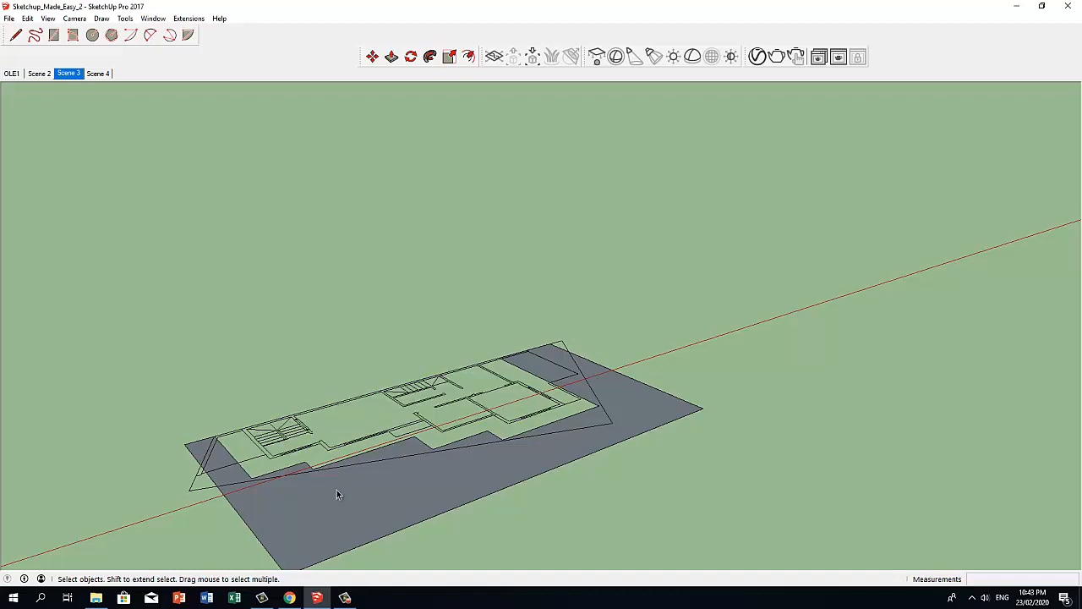
Push/pull the remaining surrounding face up into a tall cutting block, and move the block onto the house.
key("p")
left_click_drag(337, 494, 328, 209)
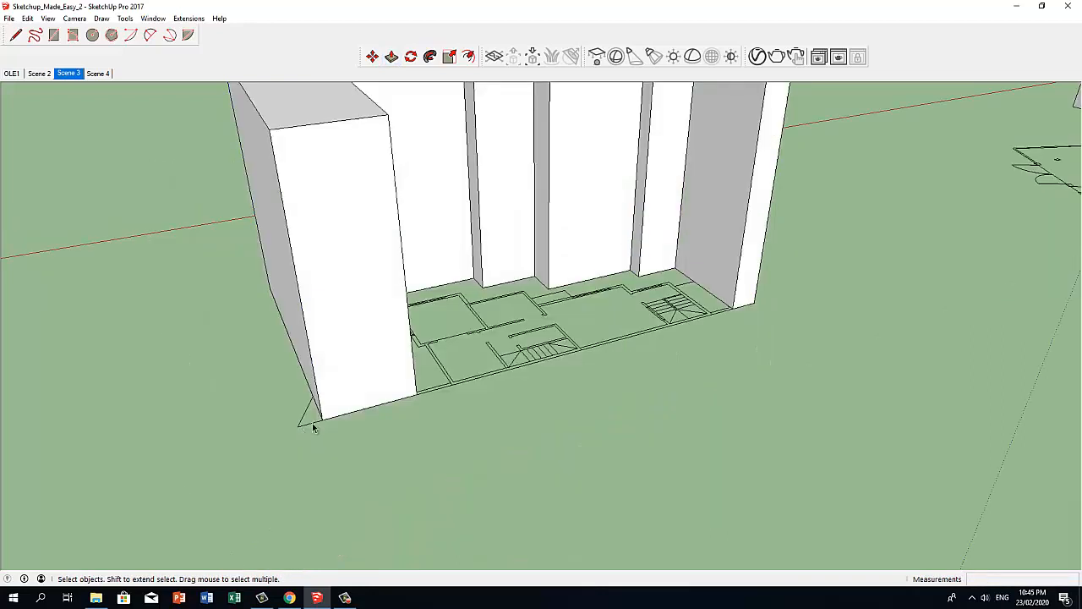
left_click(368, 393)
key("m")
left_click(368, 393)
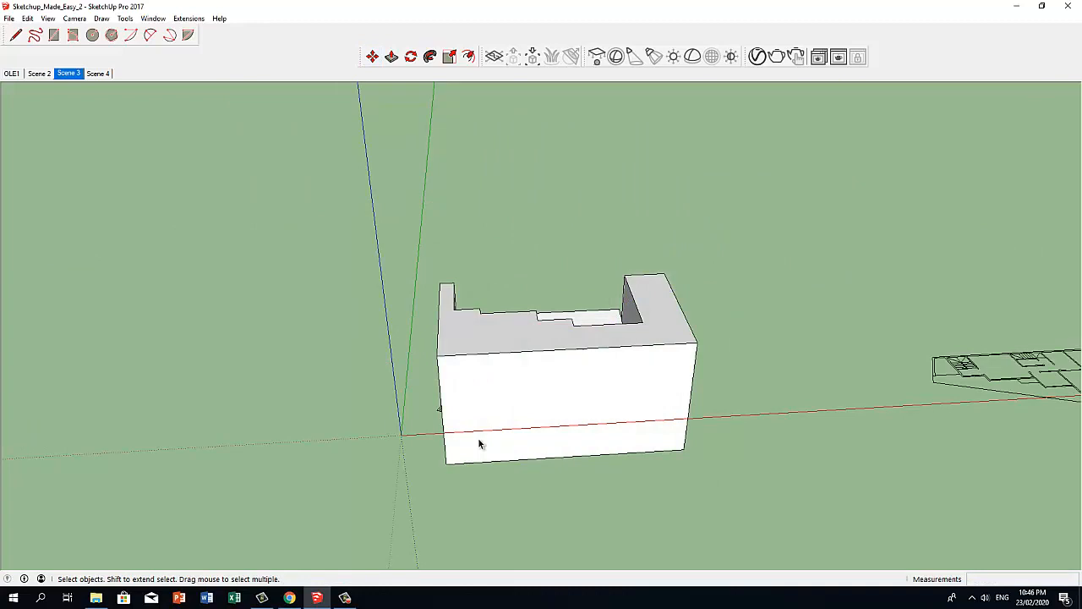
Trim the roof slab to the stepped overhang outline with a solid tool, using the surrounding block as the cutter.
middle_click_drag(478, 438, 603, 412)
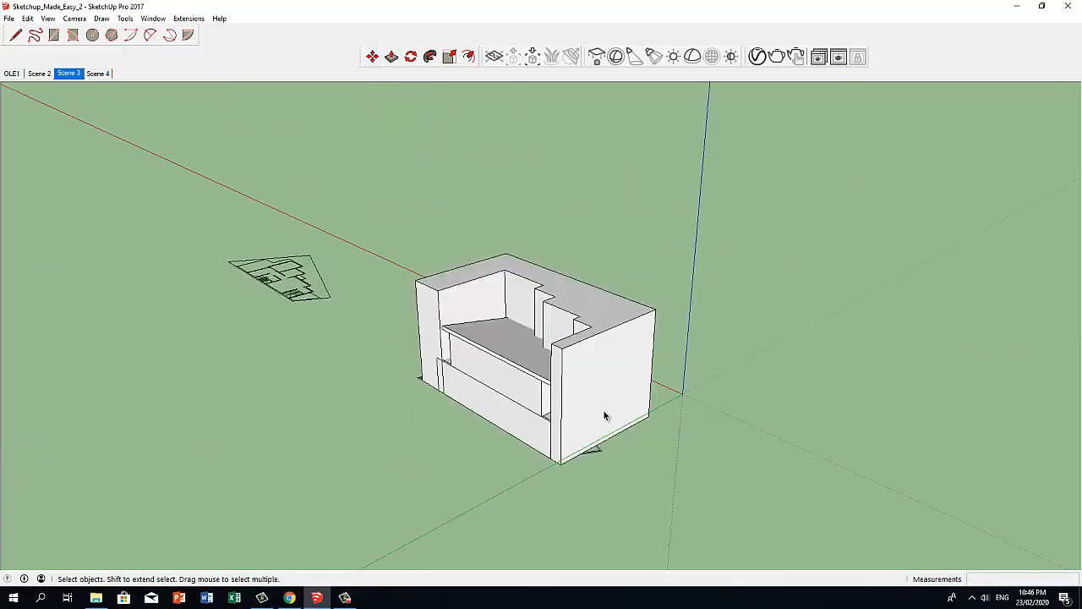
left_click(606, 379)
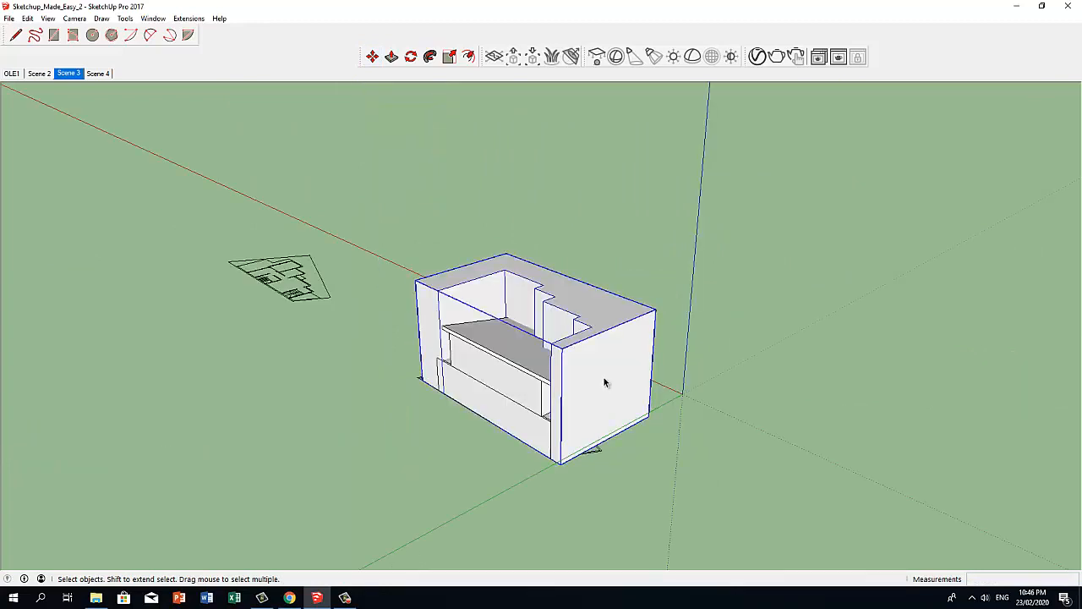
left_click(503, 354, "shift")
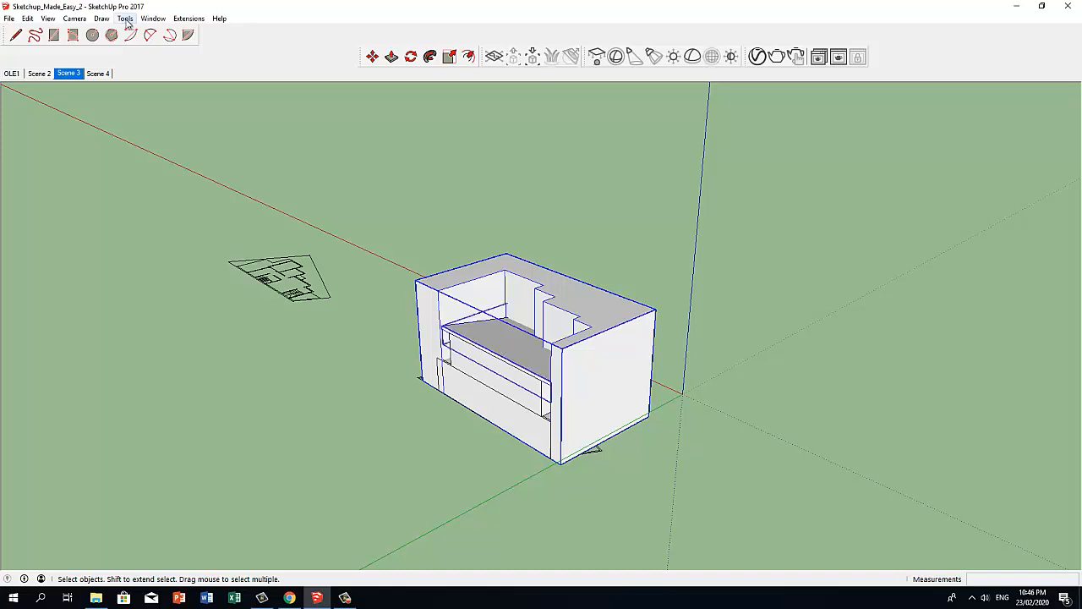
left_click(126, 19)
mouse_move(173, 153)
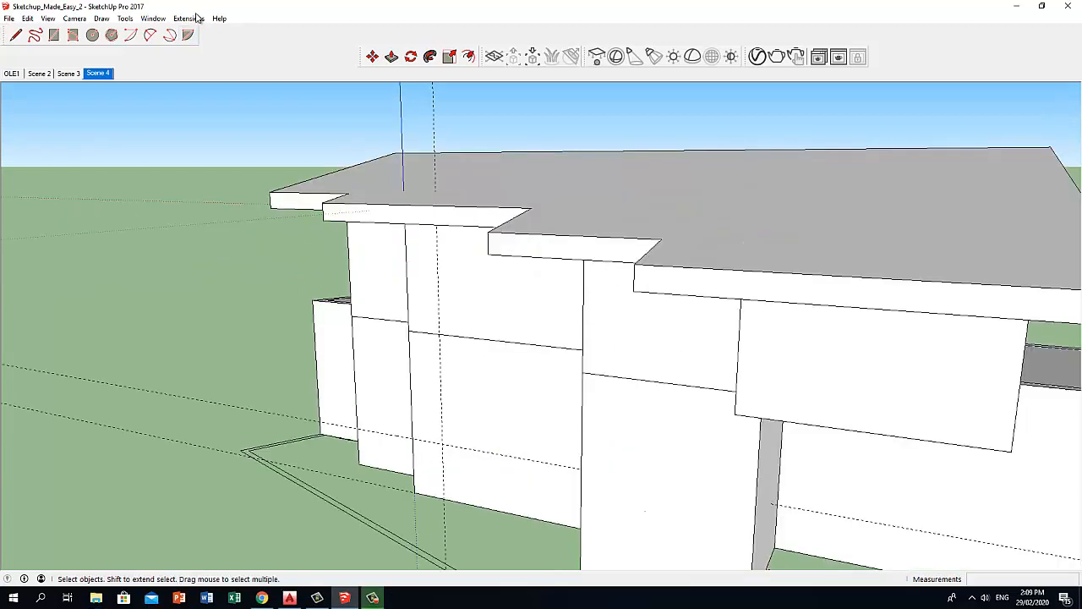
Create a window opening in the ground-floor wall at the guide lines with 1001bit's Openings on walls tool.
left_click(191, 18)
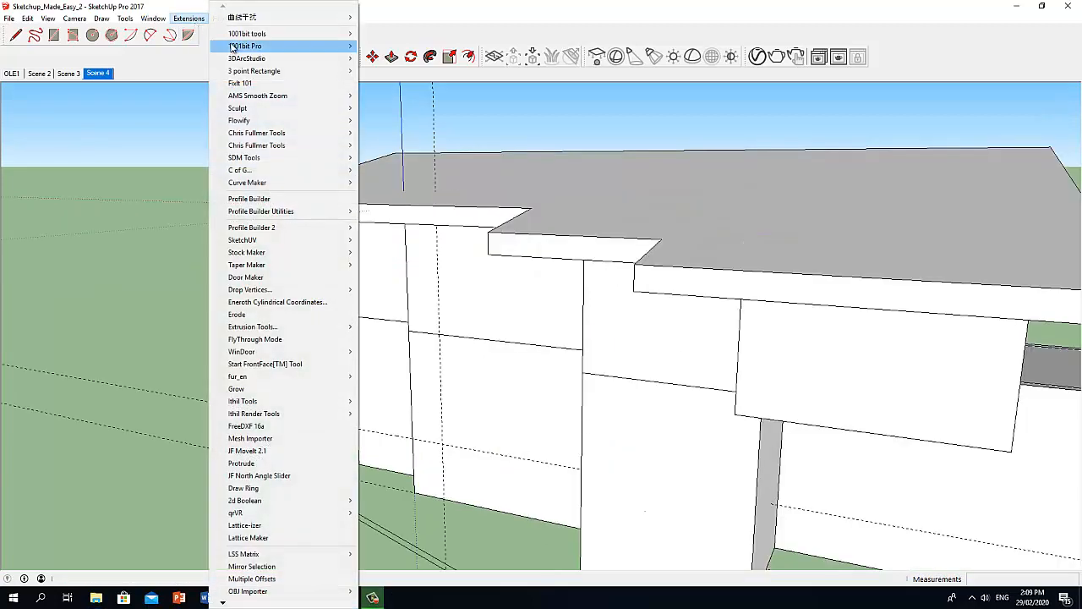
mouse_move(279, 34)
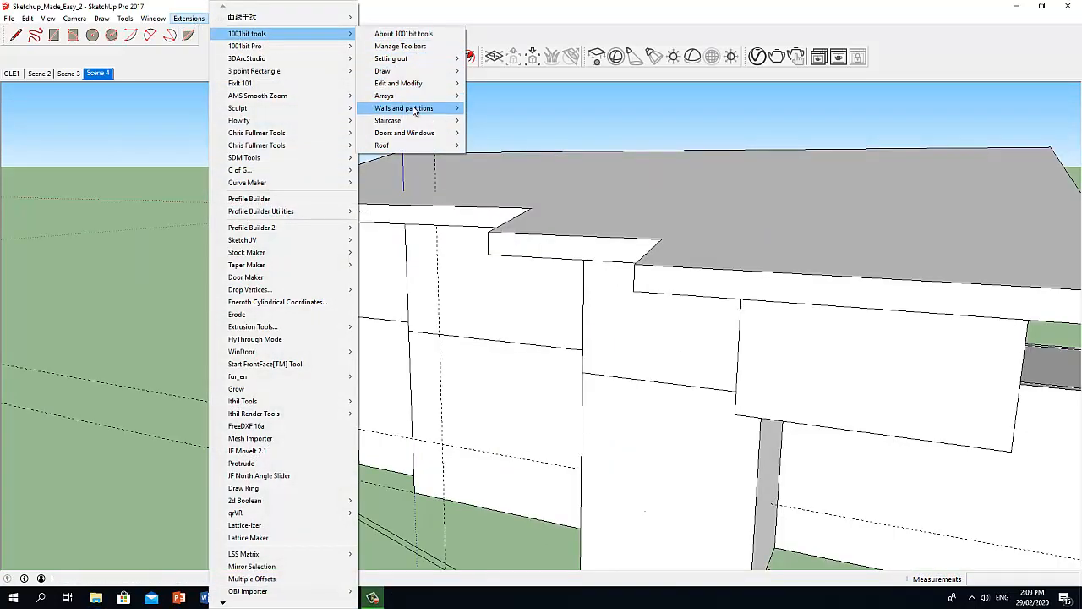
mouse_move(415, 108)
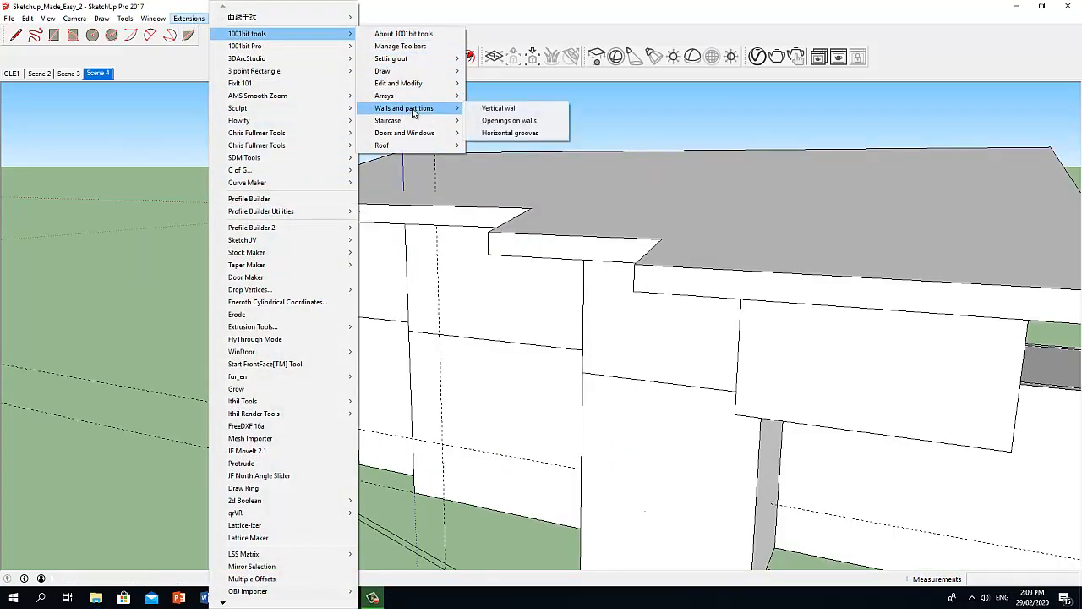
left_click(507, 120)
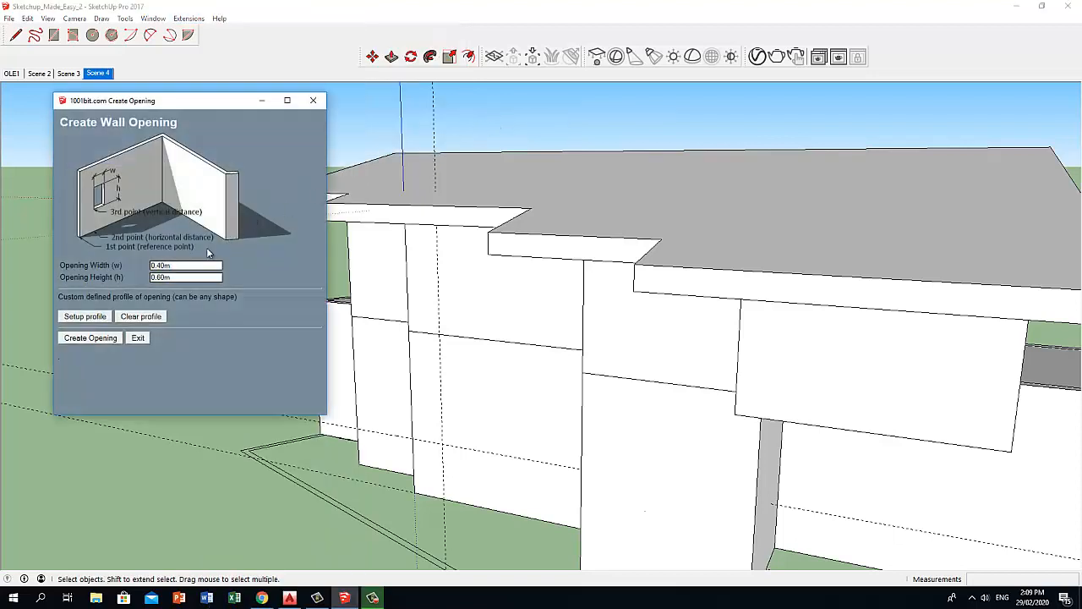
left_click_drag(171, 266, 155, 271)
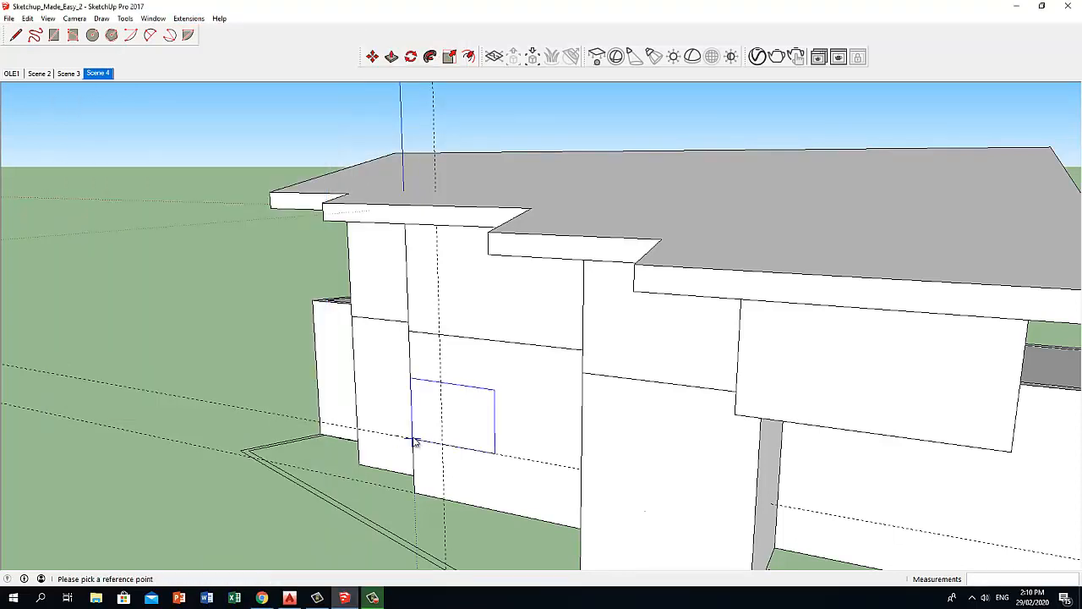
left_click(442, 448)
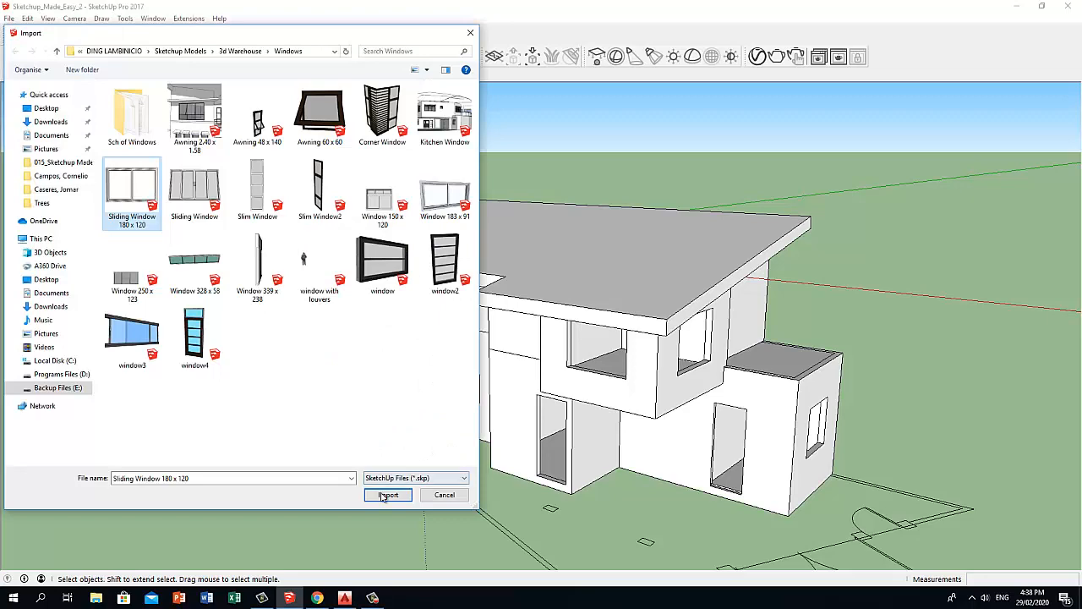
Import the Sliding Window 180 x 120 model for the ground-floor window opening.
left_click(387, 493)
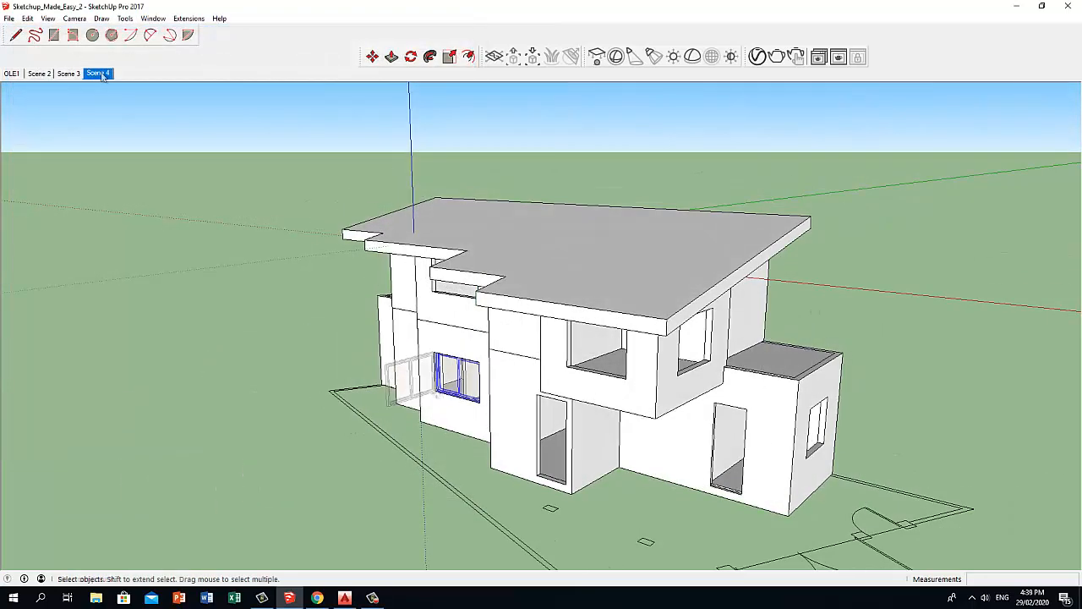